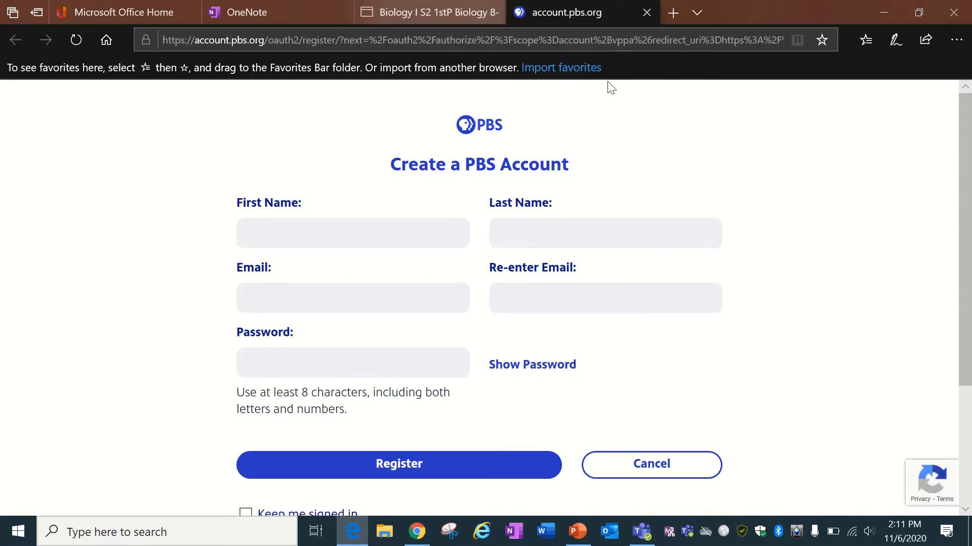
# Fill the PBS Account first and last name fields with initials only, then go back to the OneNote instructions.
pyautogui.click(403, 241)
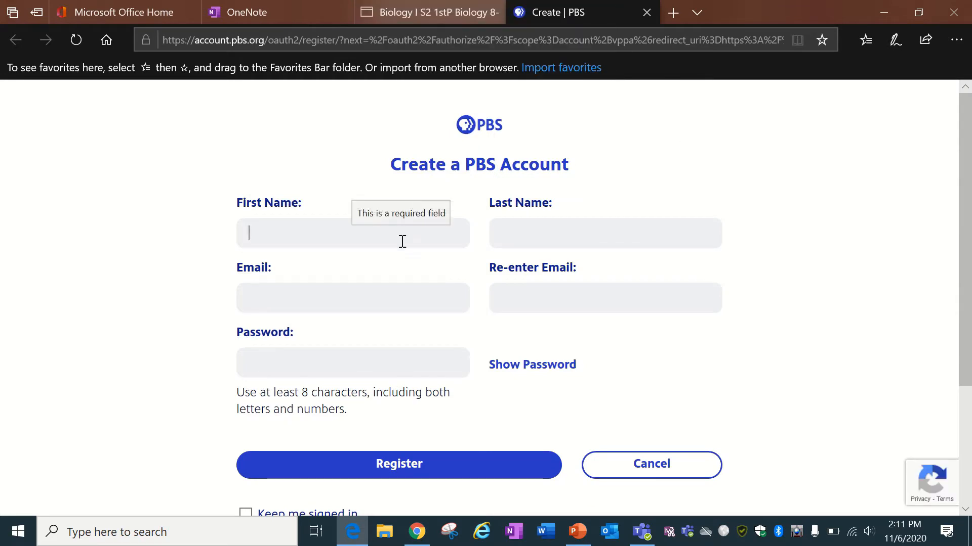
pyautogui.write('R')
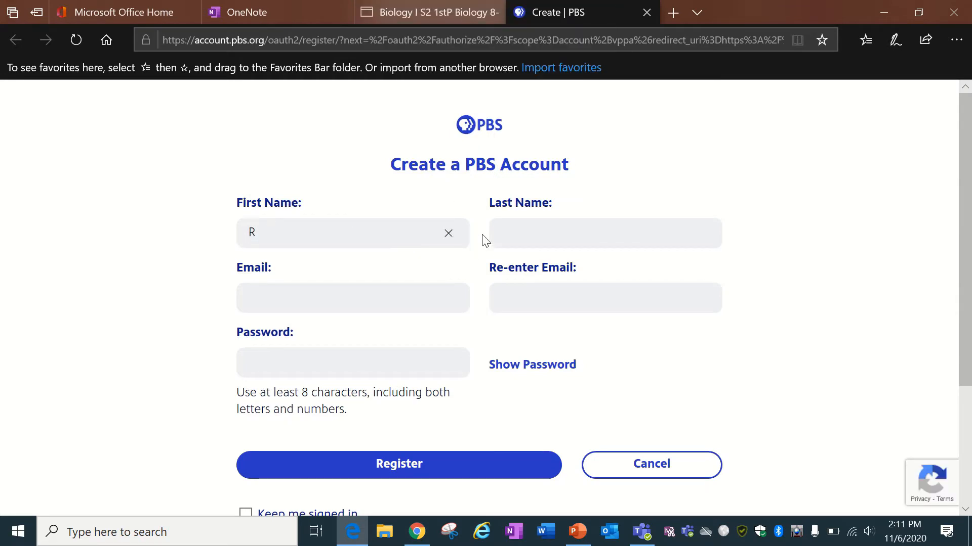
pyautogui.write('C')
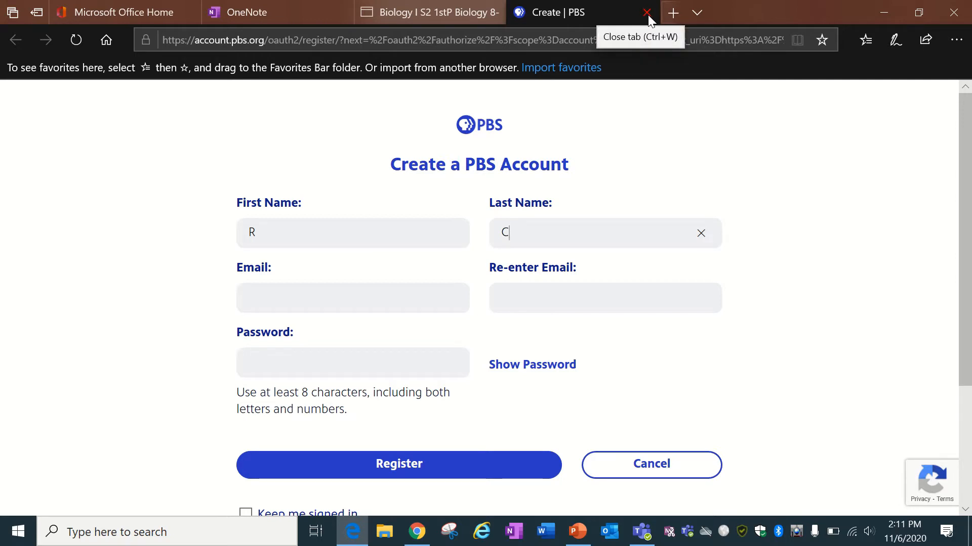
pyautogui.click(397, 7)
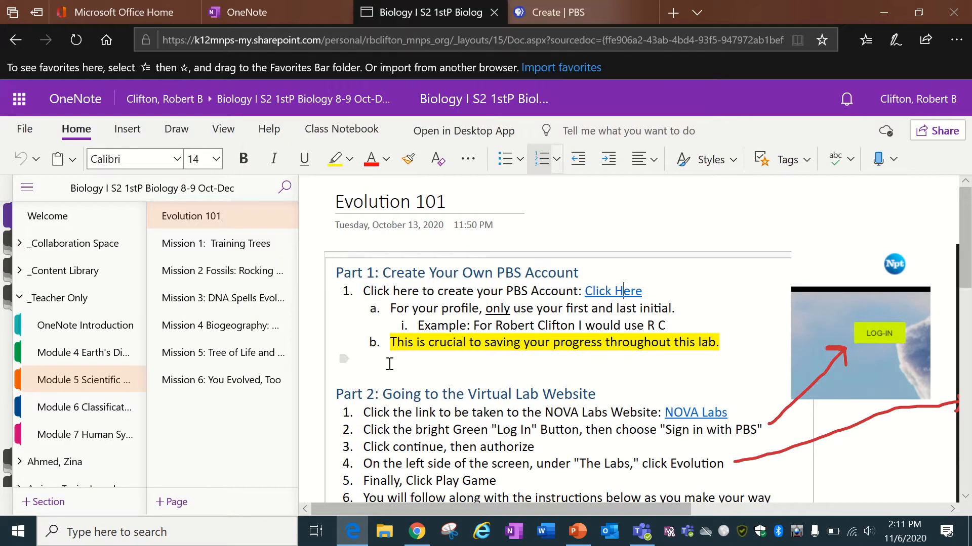
# Open the NOVA Labs website from the Part 2 link in the OneNote instructions.
pyautogui.scroll(-3, 390, 364)
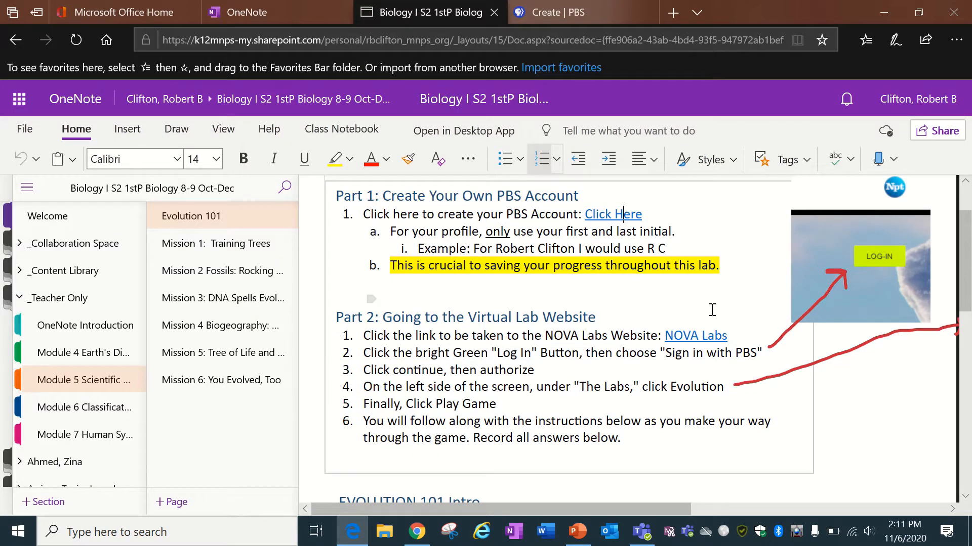
pyautogui.click(693, 337)
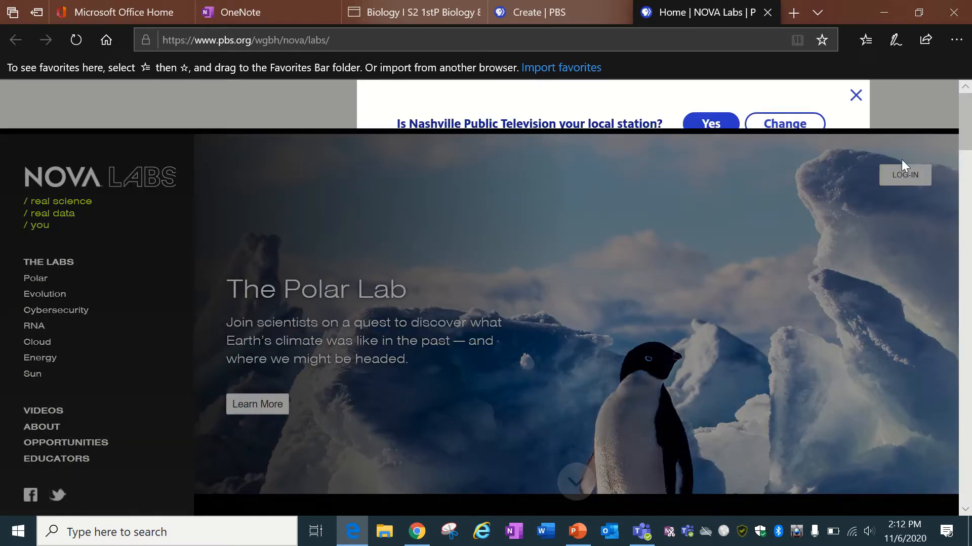
# Dismiss the station banner, choose Sign in with PBS, and submit the account e-mail.
pyautogui.click(855, 97)
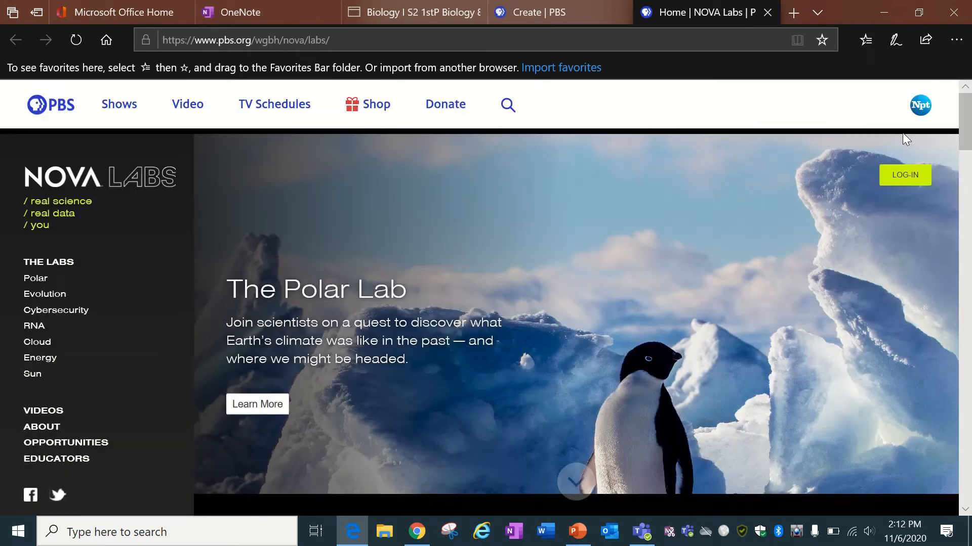
pyautogui.click(903, 175)
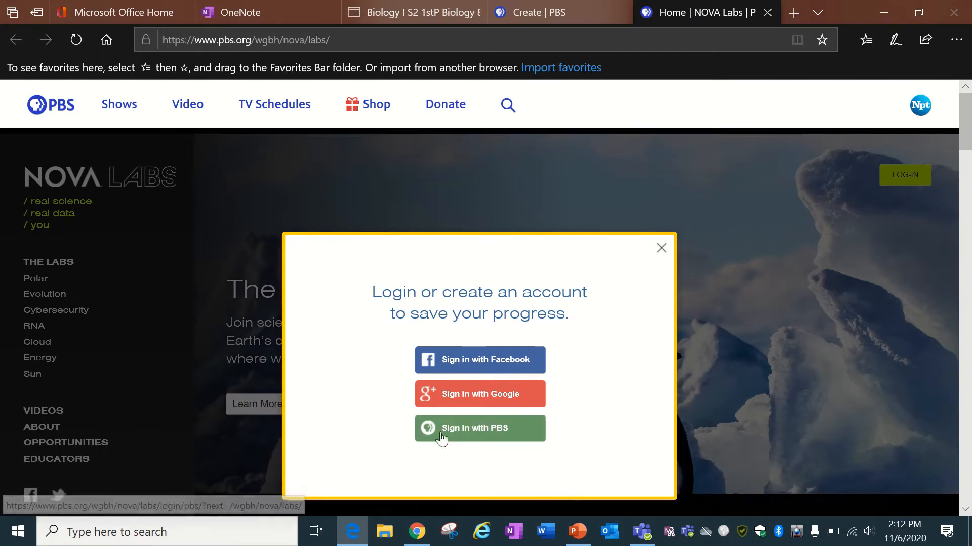
pyautogui.click(489, 433)
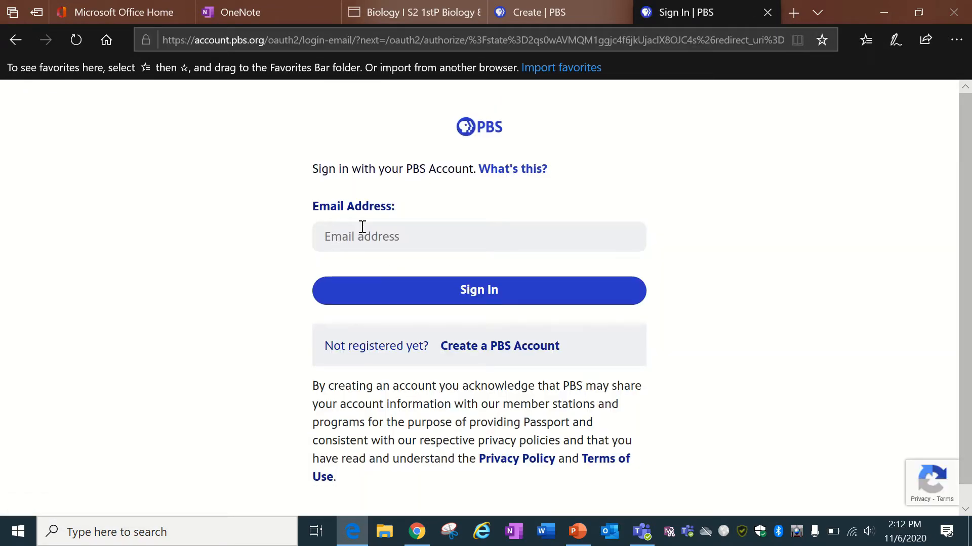
pyautogui.click(361, 226)
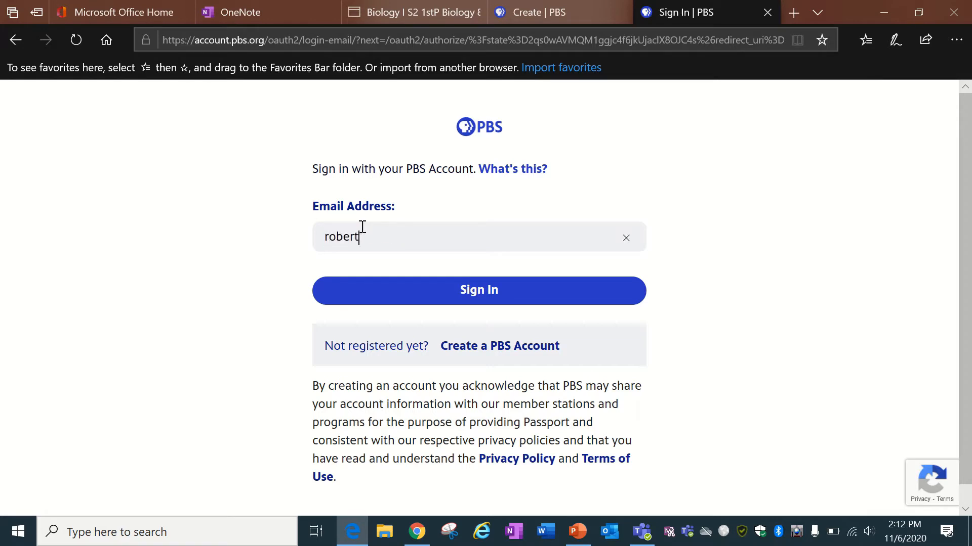
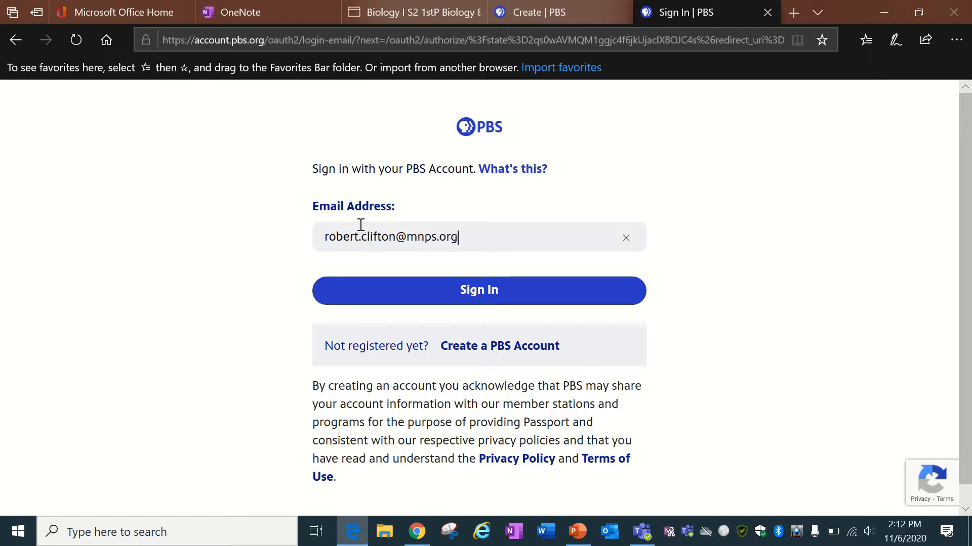
pyautogui.click(440, 289)
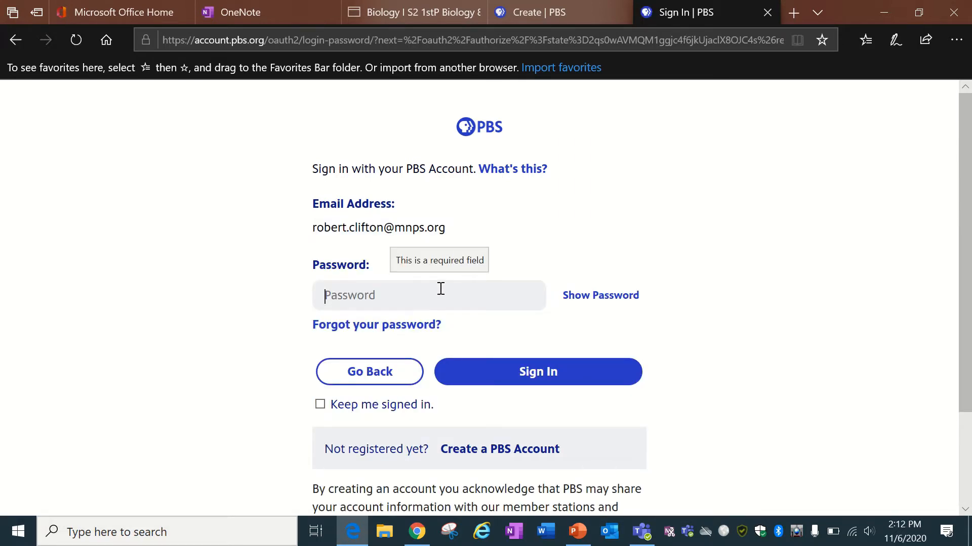
# Enter the account password, sign in, and authorize NOVA Labs to use the PBS account.
pyautogui.write('•')
pyautogui.press('BackSpace')
pyautogui.write('•')
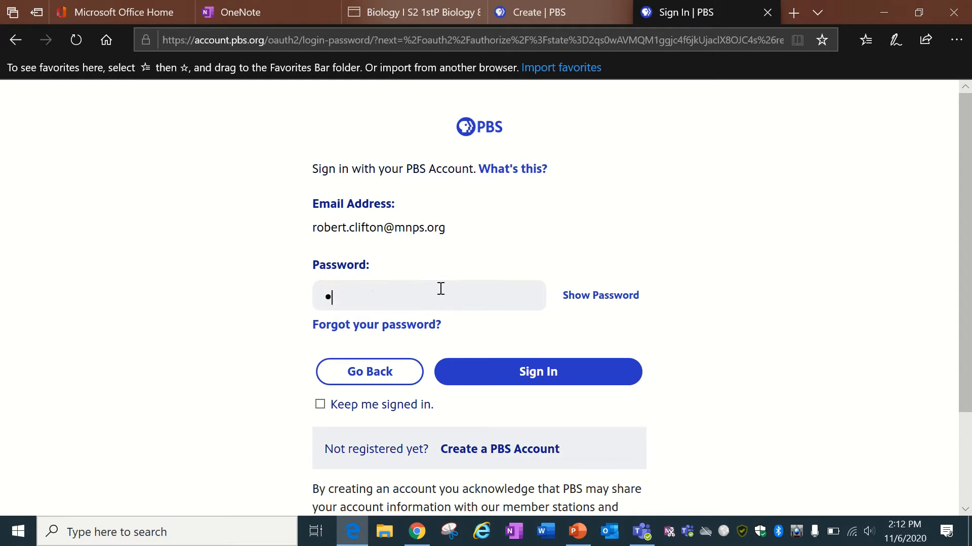
pyautogui.press('BackSpace')
pyautogui.write('••••••••')
pyautogui.click(506, 373)
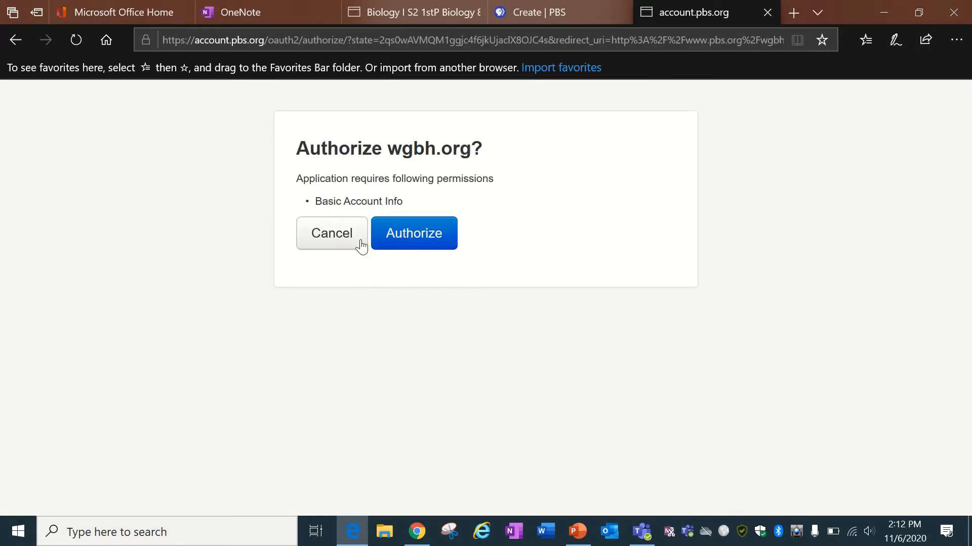
pyautogui.click(430, 236)
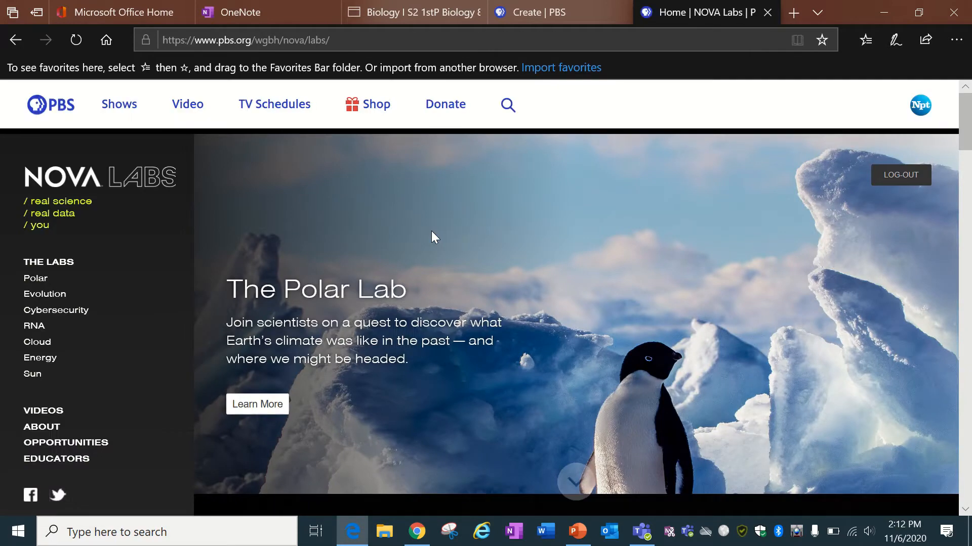
# Open the Evolution lab, launch its game, and play the 4:57 Evolution 101 video.
pyautogui.click(40, 296)
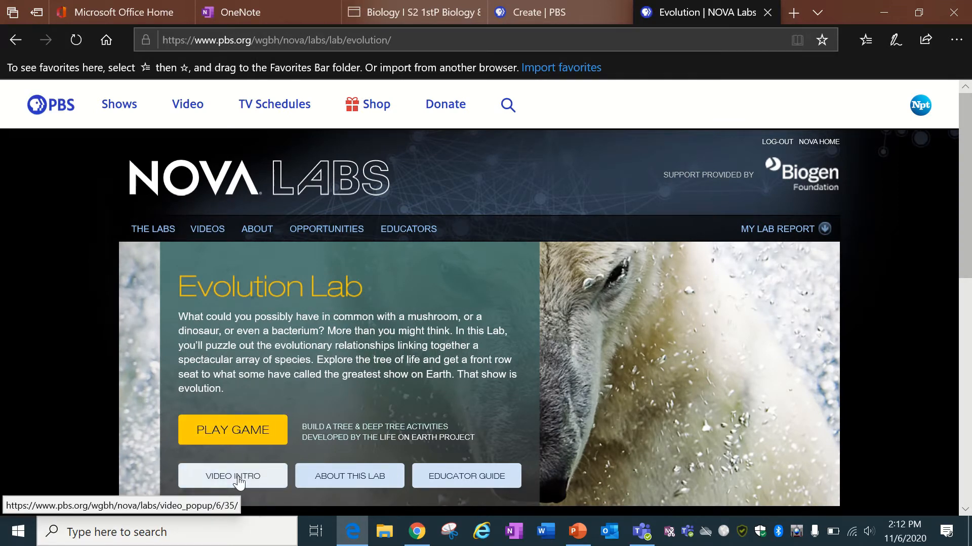
pyautogui.click(226, 432)
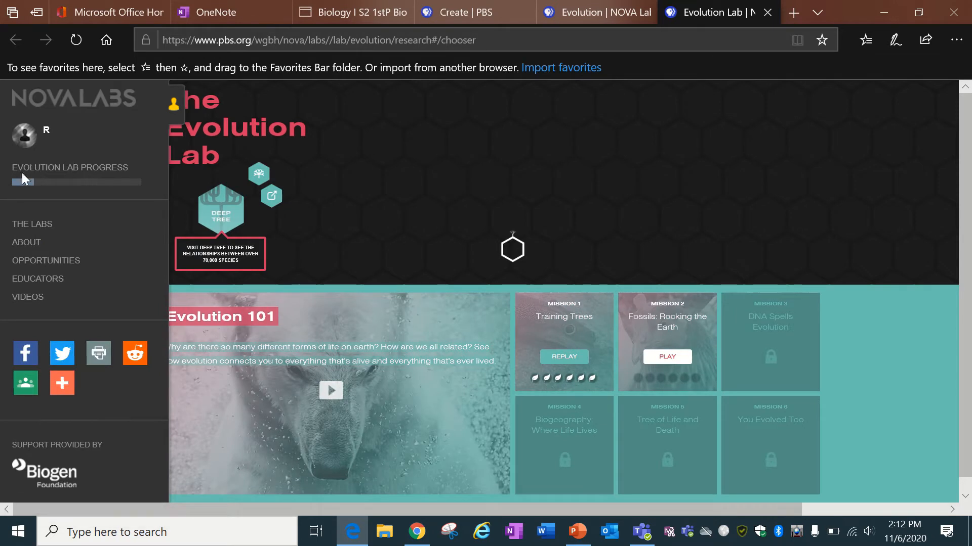
pyautogui.moveTo(23, 107)
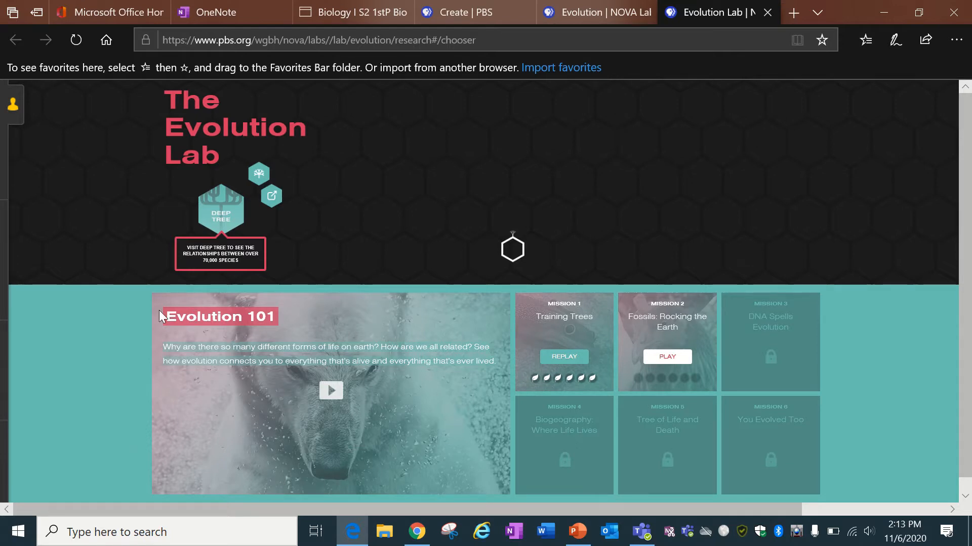
pyautogui.click(331, 391)
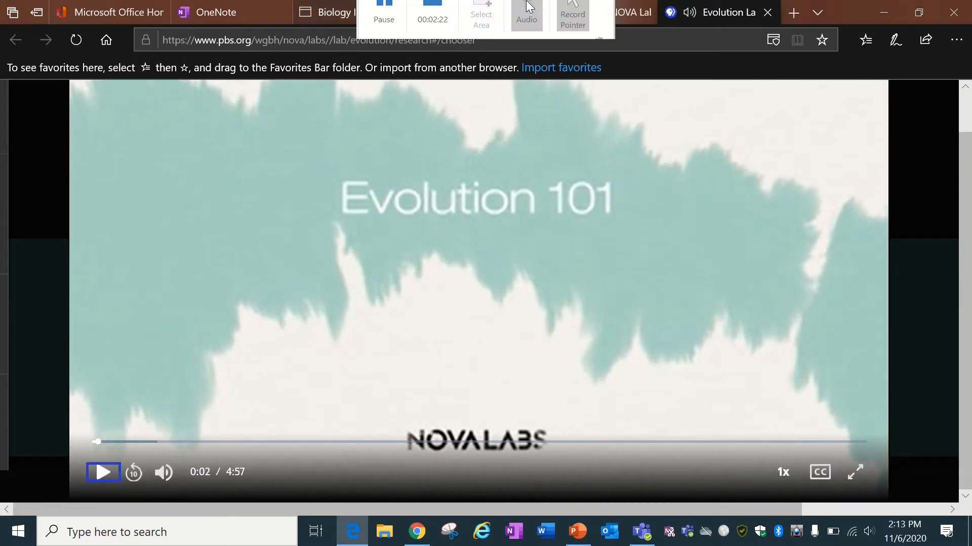
# Return to the Biology class notebook's Evolution 101 Intro page in OneNote.
pyautogui.click(247, 11)
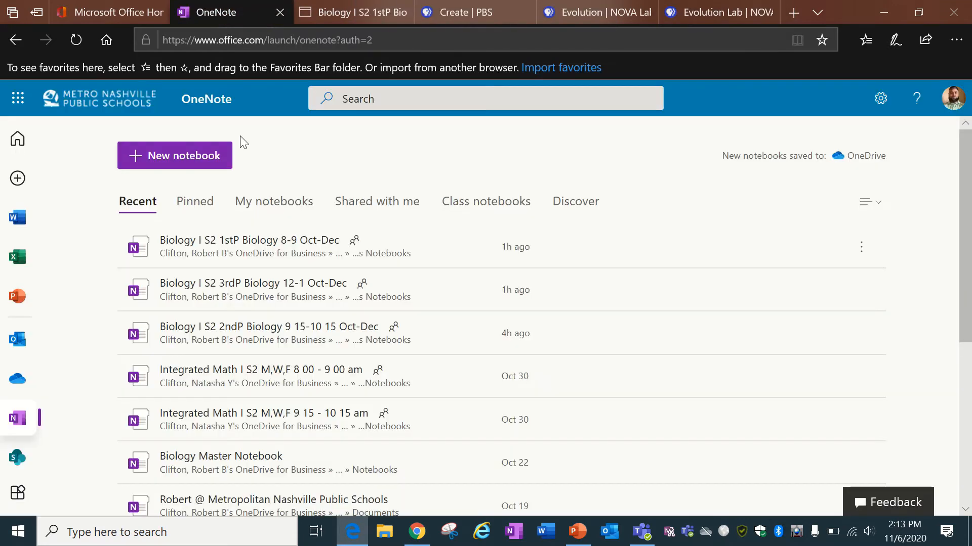
pyautogui.click(350, 18)
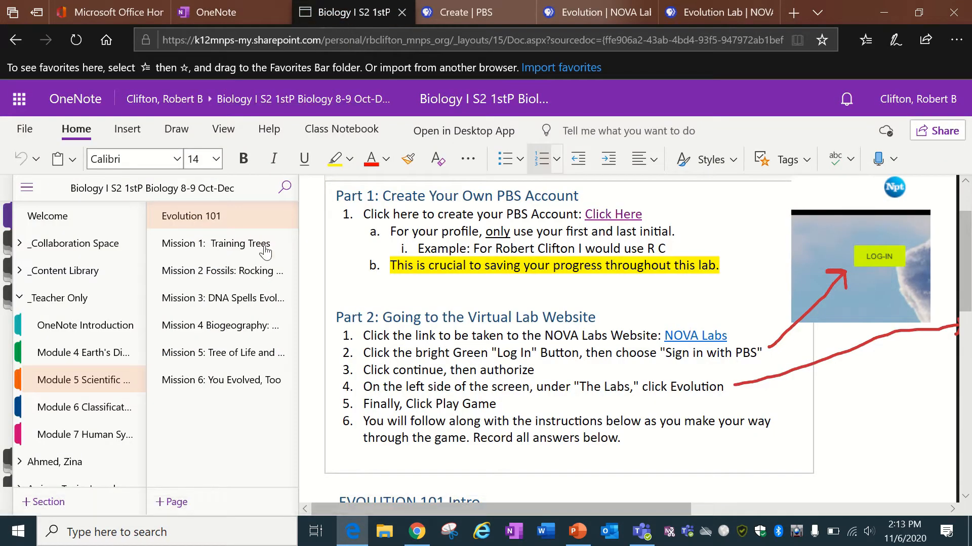
pyautogui.scroll(-5, 483, 358)
pyautogui.scroll(-7, 484, 358)
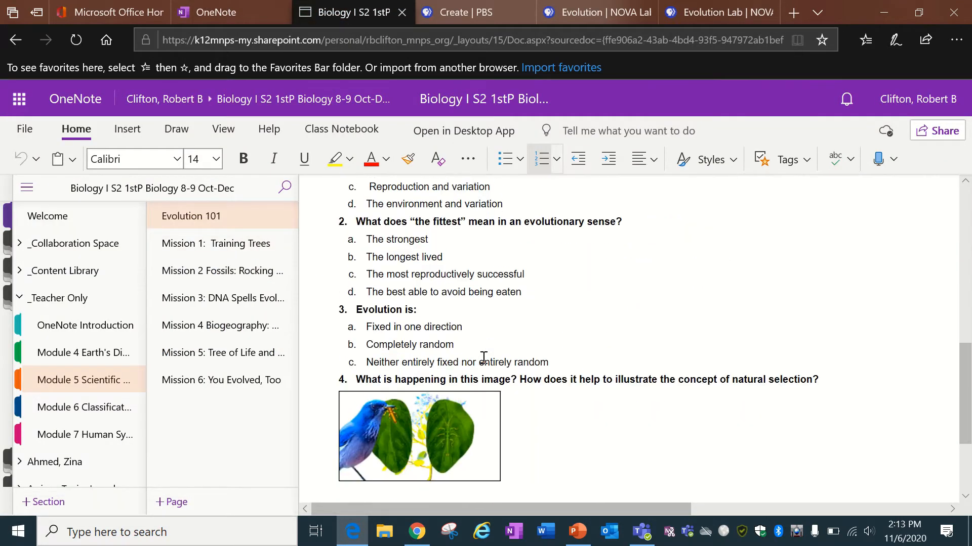
pyautogui.scroll(5, 483, 357)
pyautogui.scroll(1, 483, 358)
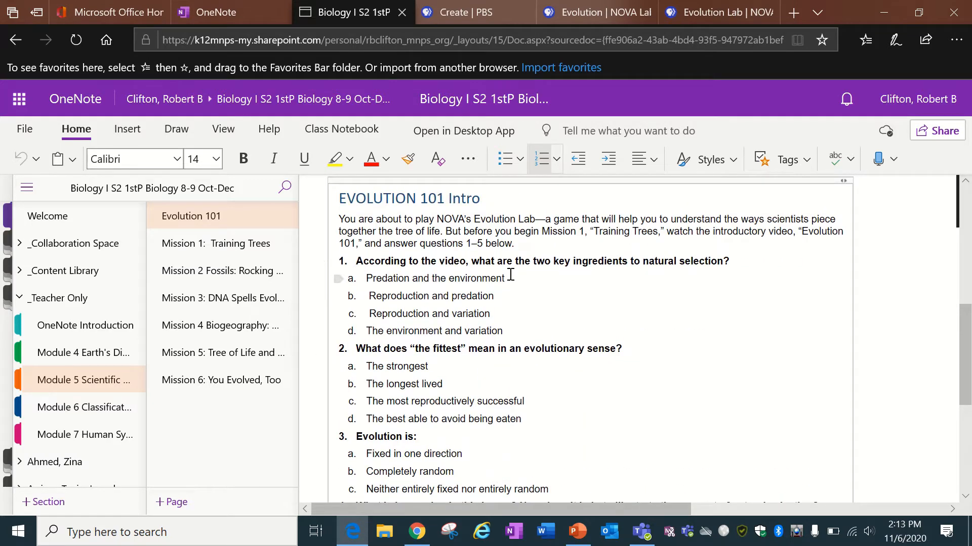
# Apply, then remove, a yellow highlight on the answer 'Predation and the environment'.
pyautogui.moveTo(504, 278); pyautogui.dragTo(362, 278)
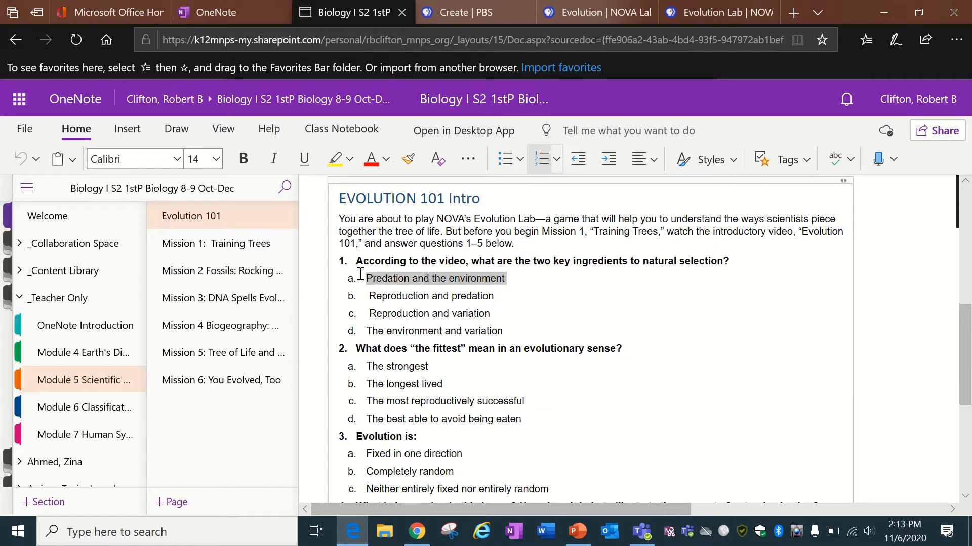
pyautogui.click(336, 159)
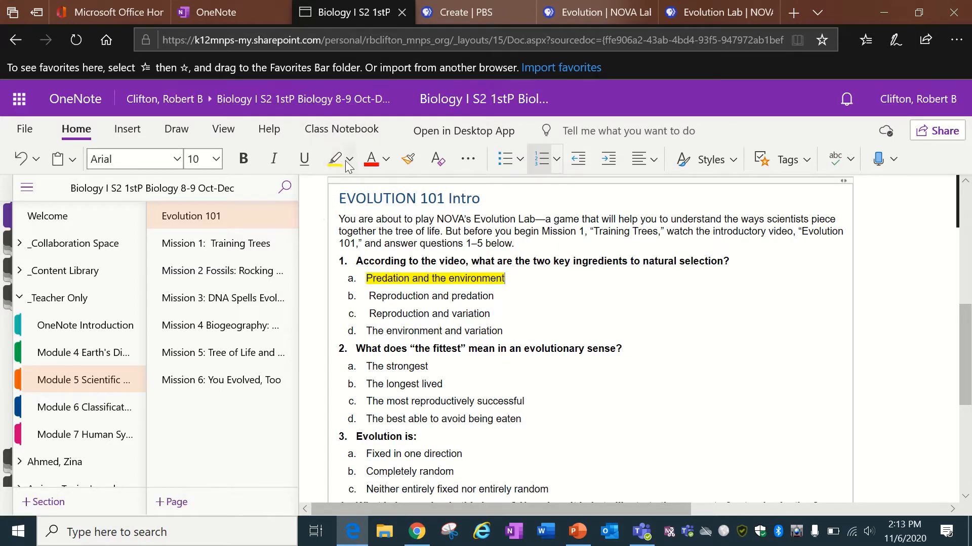
pyautogui.click(350, 160)
pyautogui.click(343, 270)
pyautogui.moveTo(512, 275); pyautogui.dragTo(367, 280)
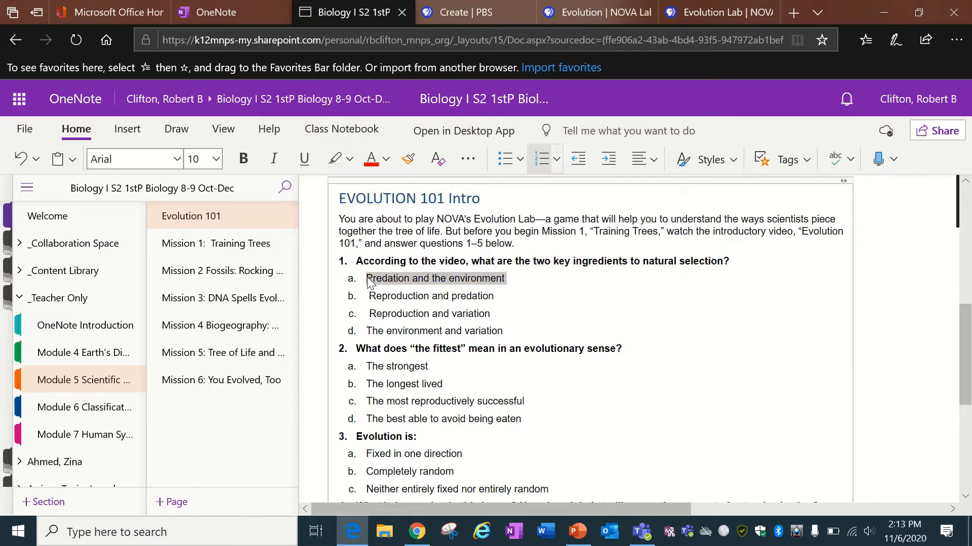
pyautogui.click(330, 161)
# Circle answer 1a in red ink, erase the circle, and return to the Evolution Lab.
pyautogui.click(170, 132)
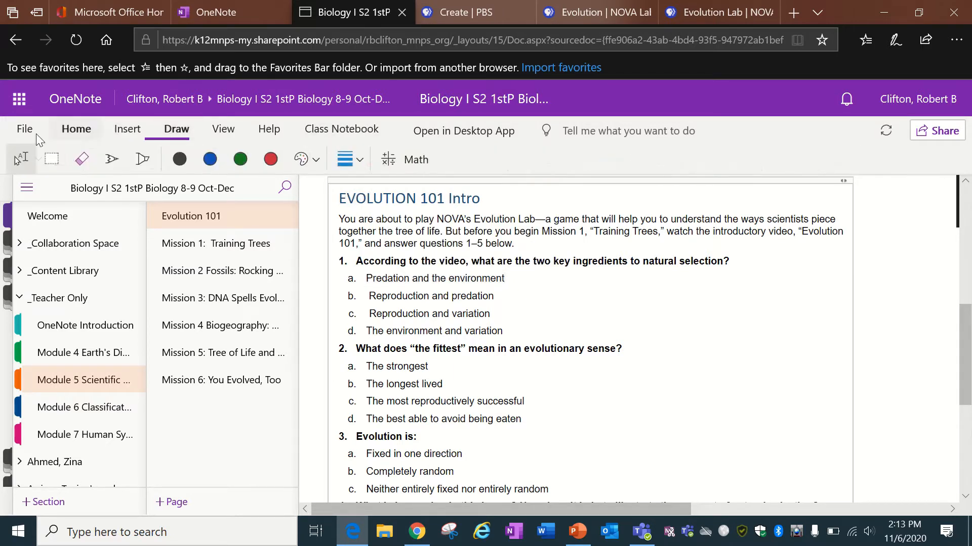
pyautogui.click(271, 159)
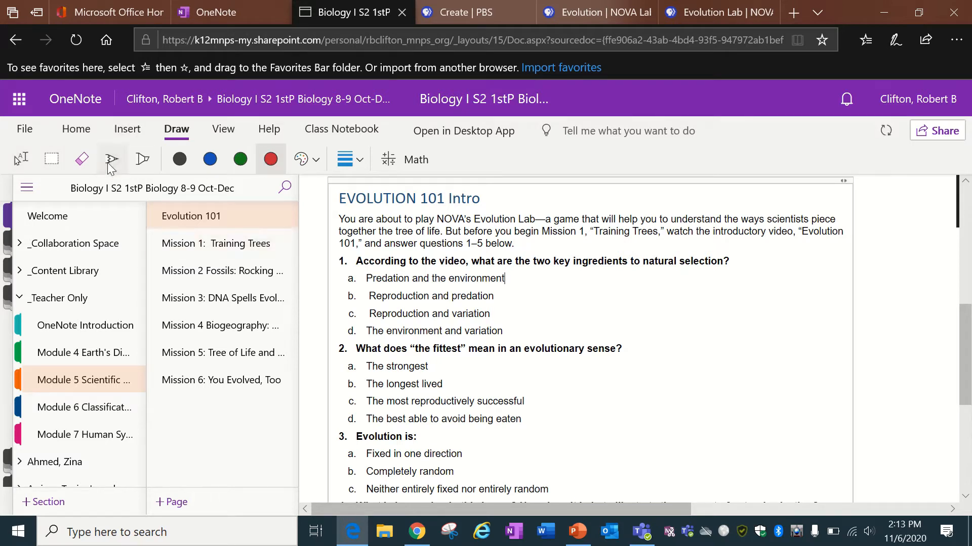
pyautogui.moveTo(363, 265)
pyautogui.mouseDown()
pyautogui.moveTo(347, 263)
pyautogui.moveTo(371, 296)
pyautogui.moveTo(361, 261)
pyautogui.mouseUp()
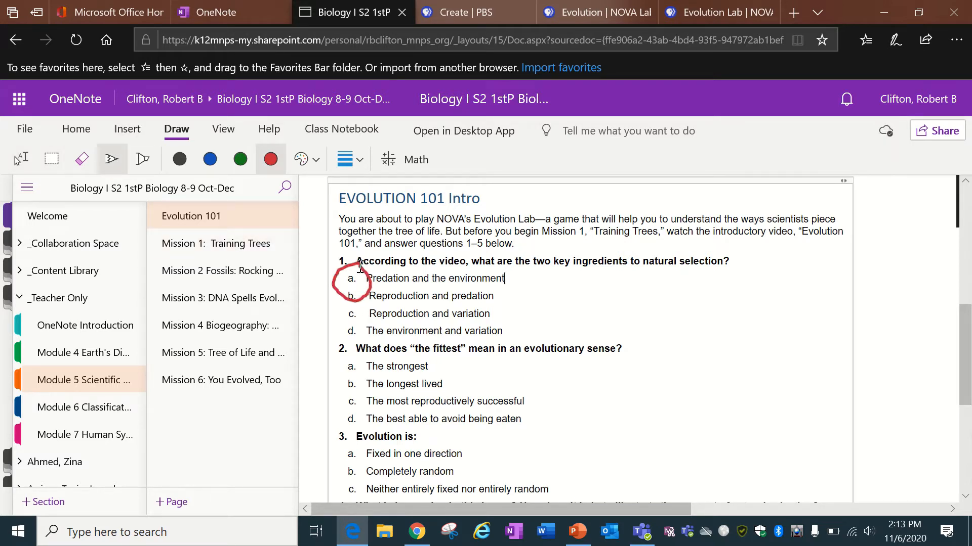
pyautogui.click(81, 159)
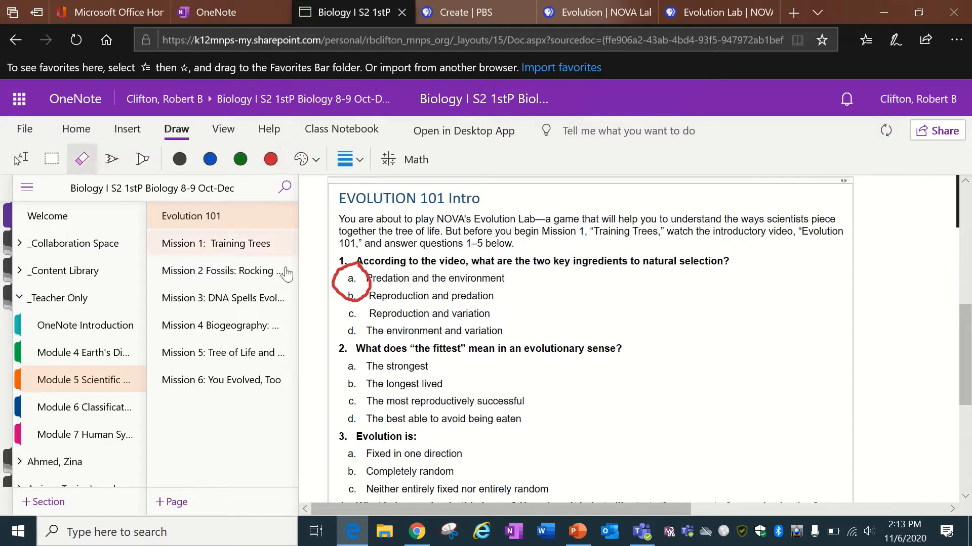
pyautogui.click(337, 284)
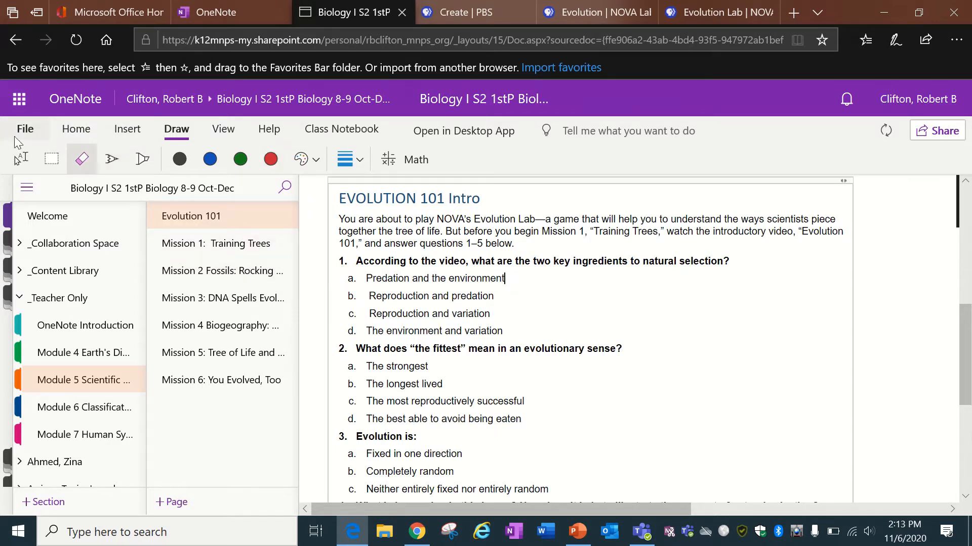
pyautogui.click(22, 159)
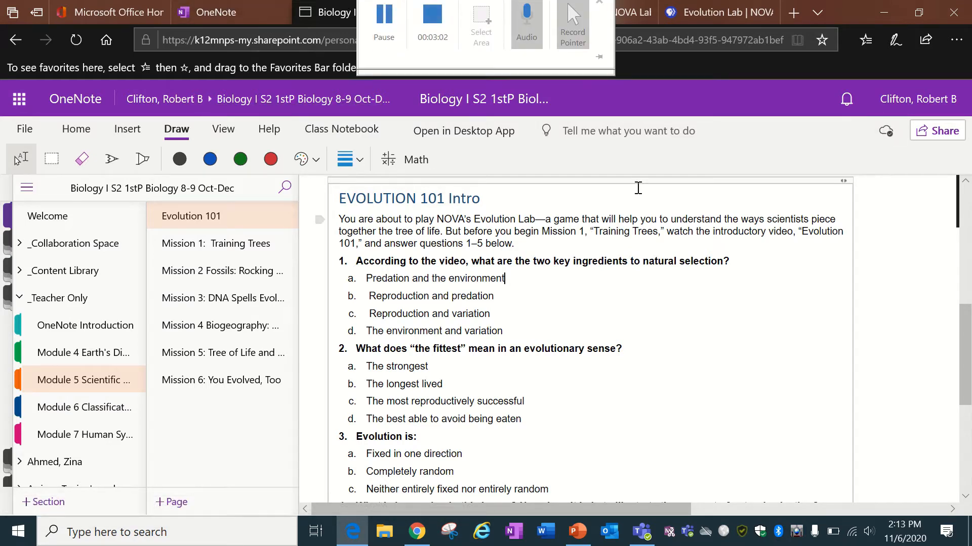
pyautogui.click(672, 12)
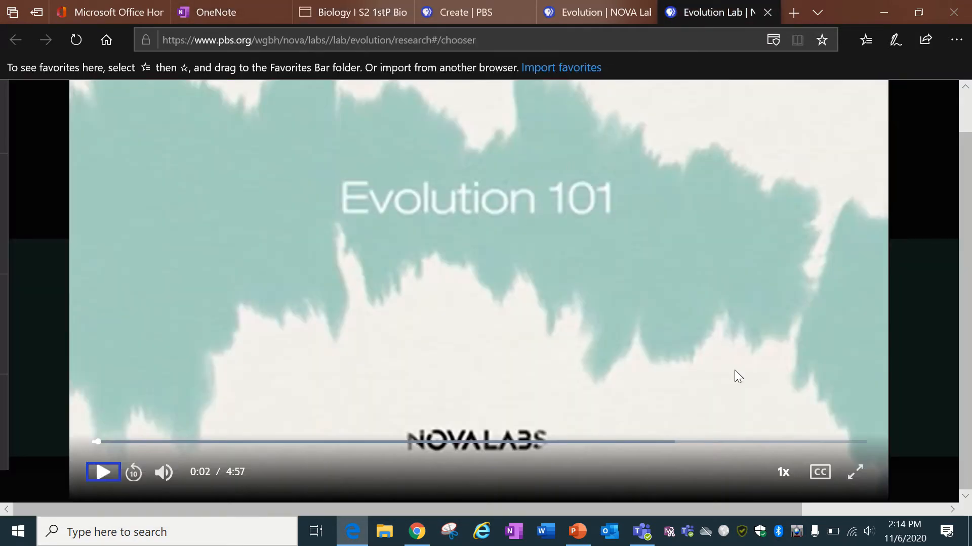
# Close the video, replay Mission 1's Red, green, and gecko puzzle, and place Gecko centrally.
pyautogui.click(928, 366)
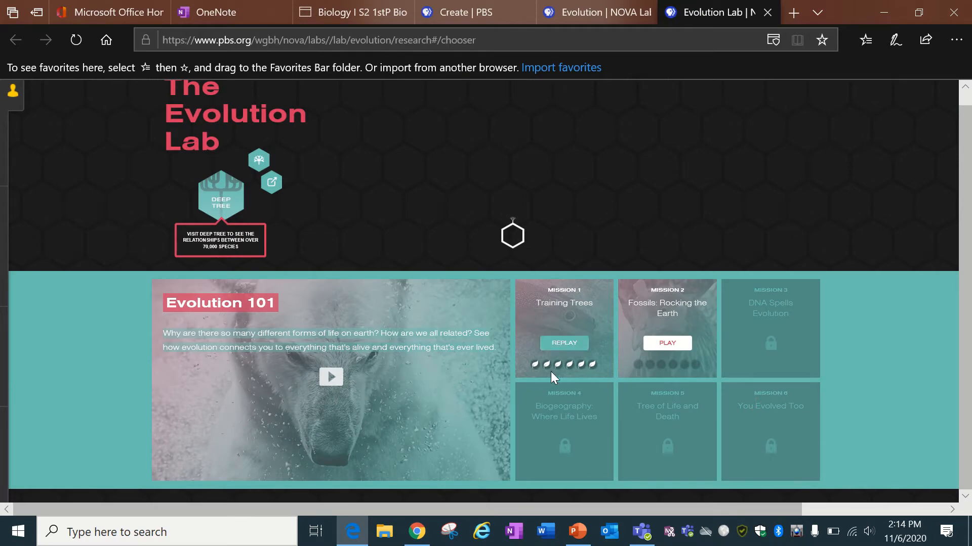
pyautogui.click(553, 336)
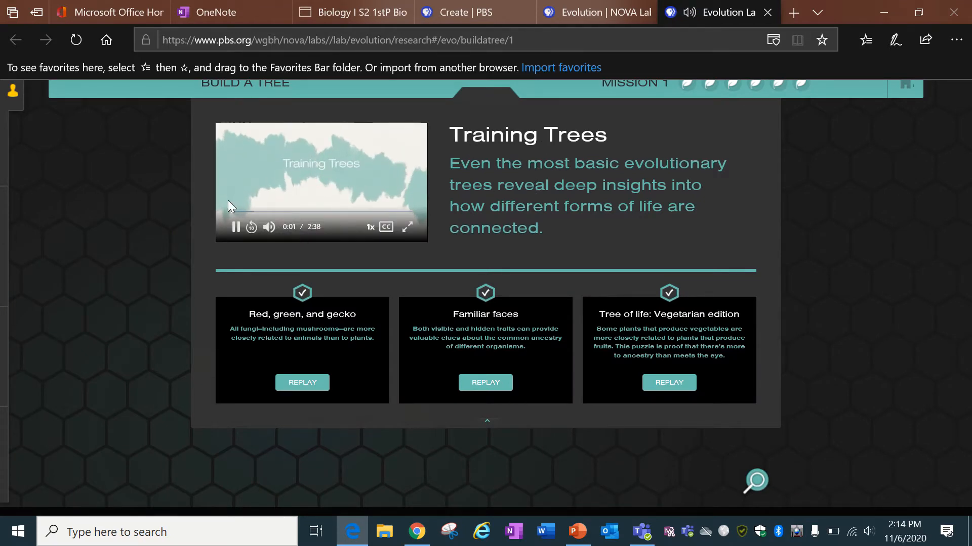
pyautogui.click(236, 229)
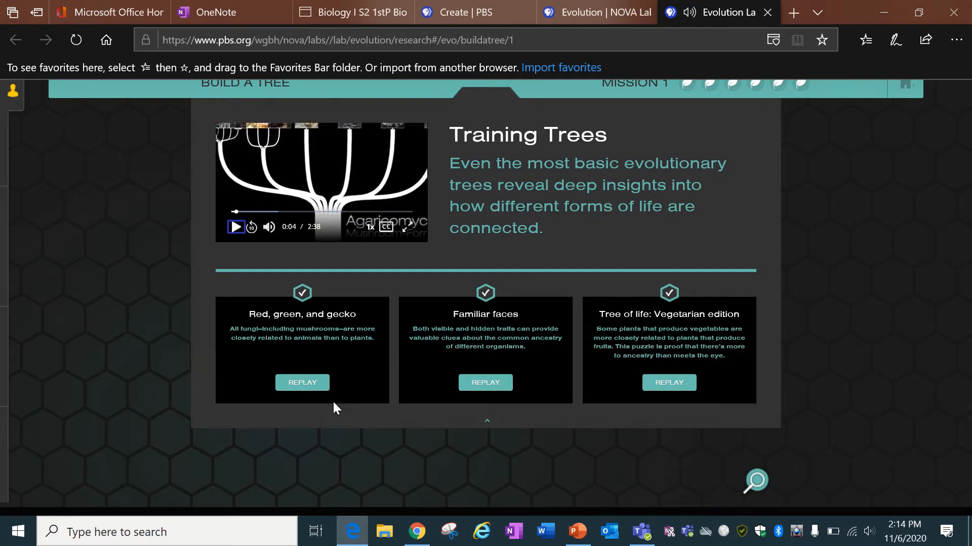
pyautogui.click(314, 385)
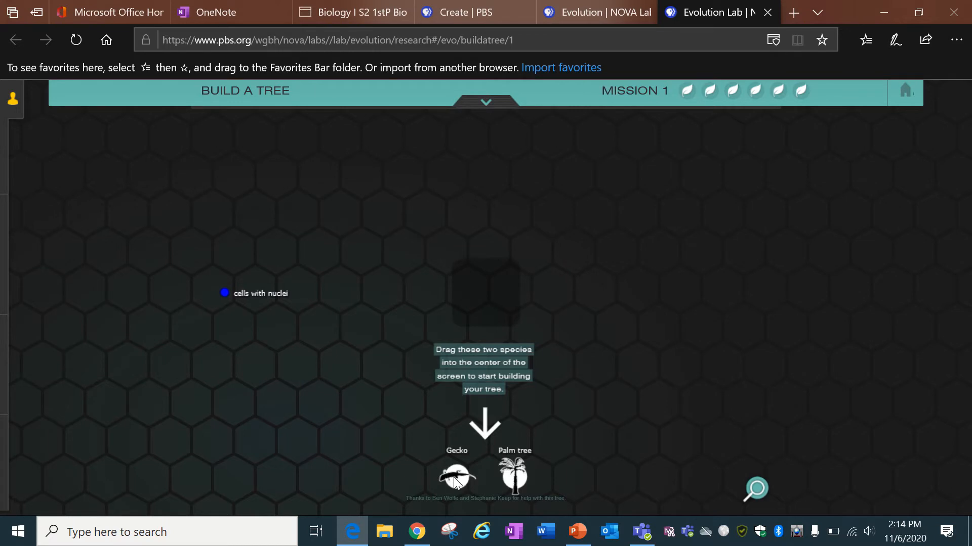
pyautogui.moveTo(457, 483); pyautogui.dragTo(487, 290)
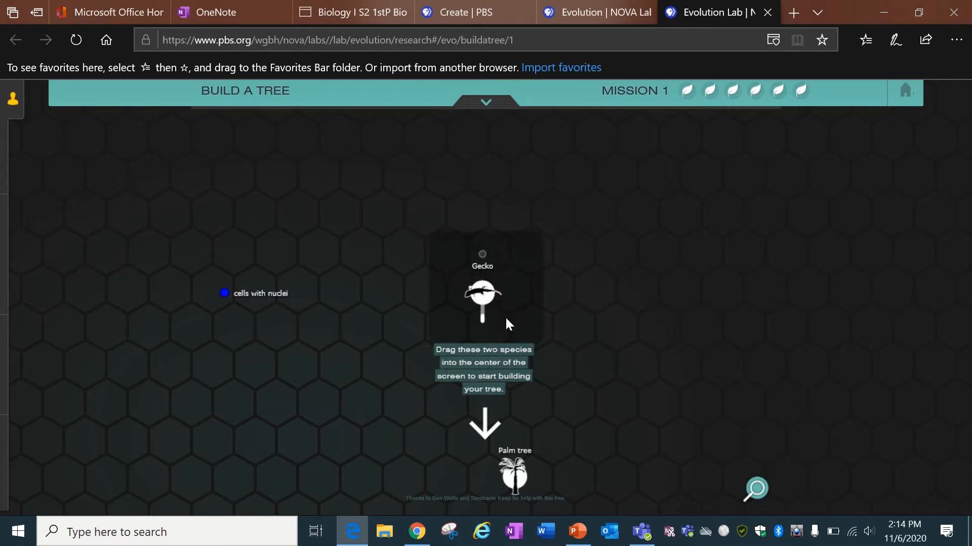
# Add Palm tree as Gecko's second branch and place cells with nuclei below the split.
pyautogui.moveTo(508, 470); pyautogui.dragTo(514, 394)
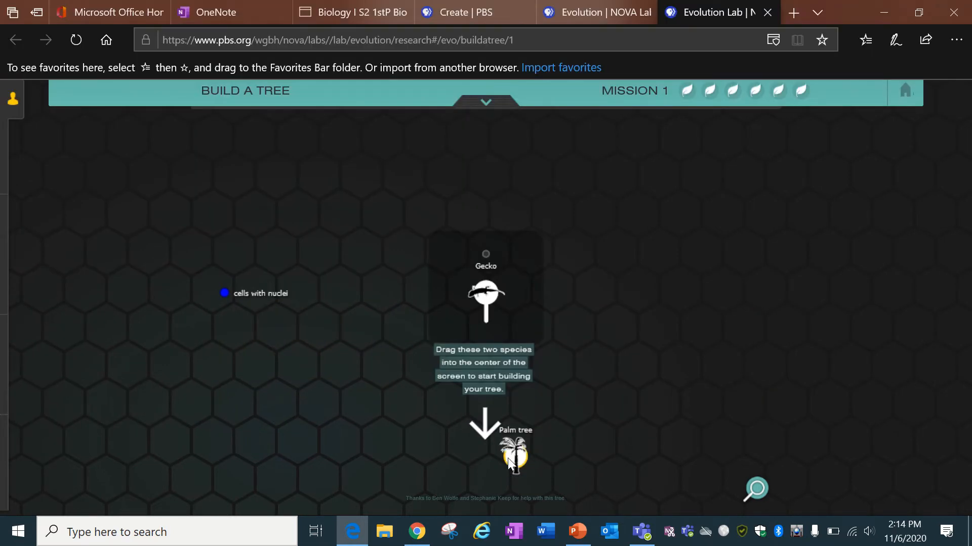
pyautogui.moveTo(508, 458); pyautogui.dragTo(520, 421)
pyautogui.moveTo(526, 446); pyautogui.dragTo(503, 284)
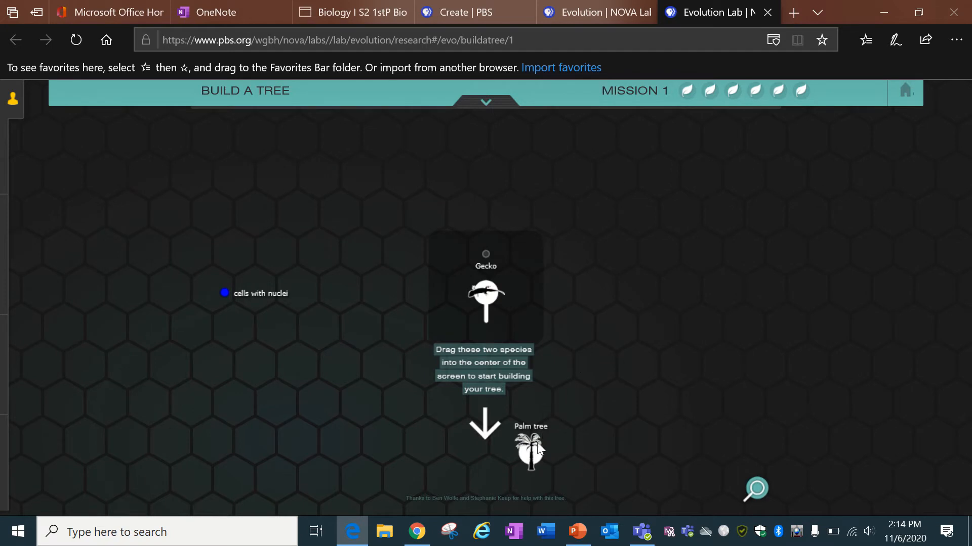
pyautogui.moveTo(529, 466); pyautogui.dragTo(478, 397)
pyautogui.moveTo(526, 454); pyautogui.dragTo(490, 293)
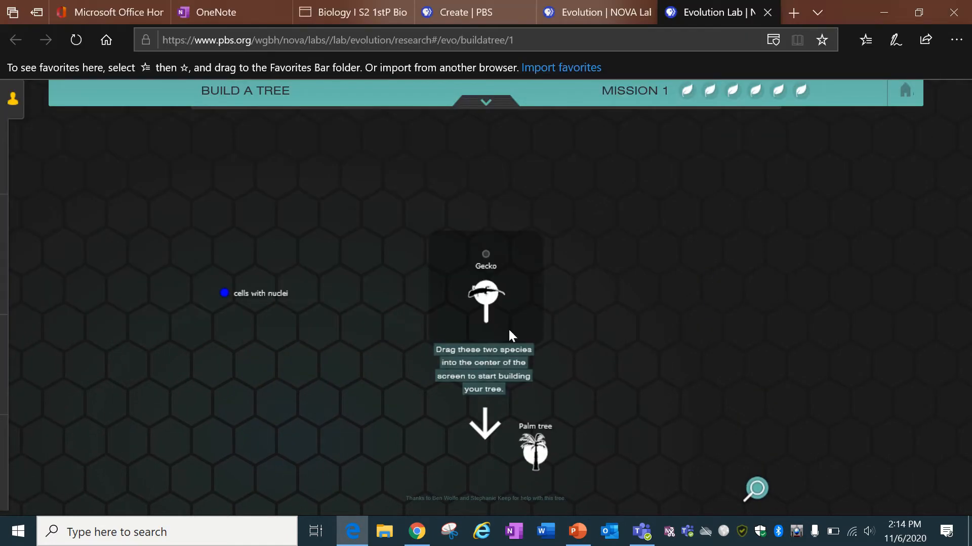
pyautogui.moveTo(537, 448); pyautogui.dragTo(455, 272)
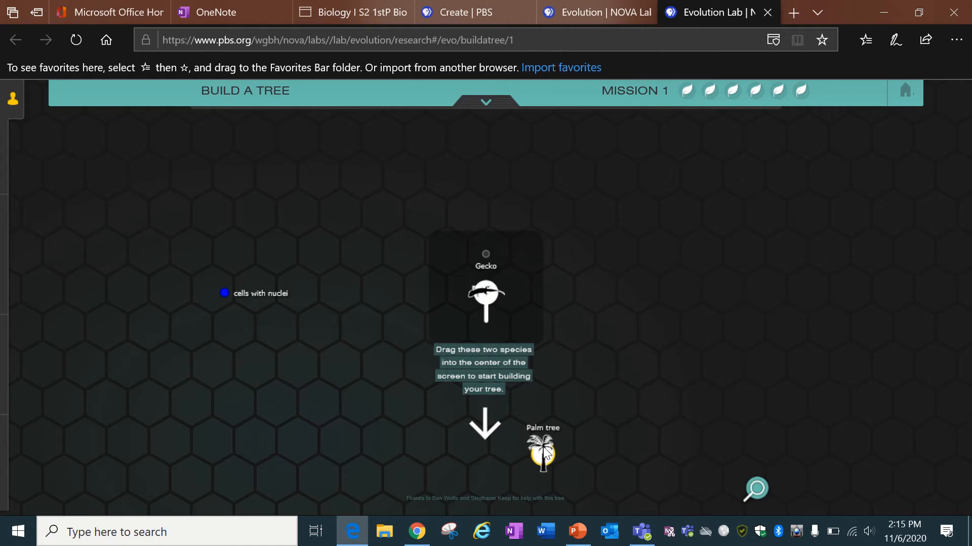
pyautogui.moveTo(544, 450); pyautogui.dragTo(504, 281)
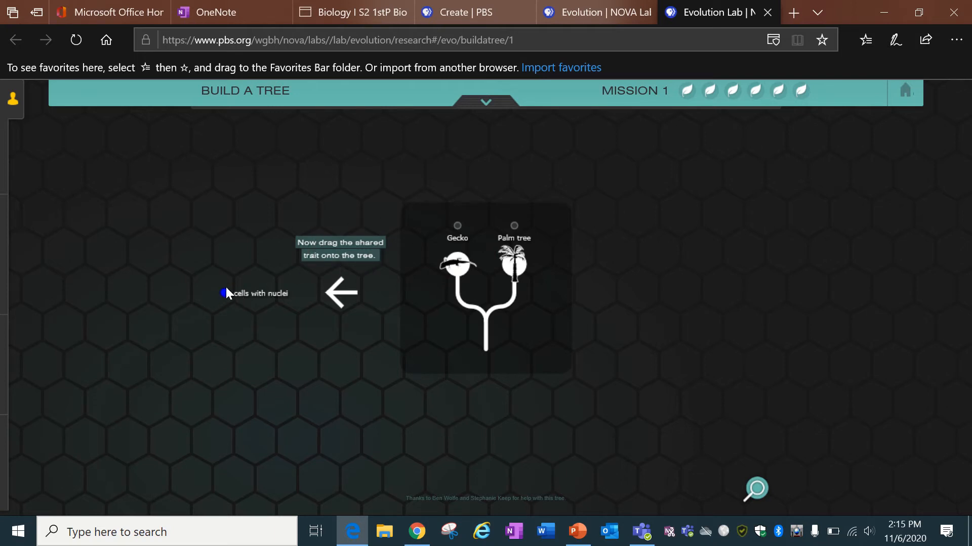
pyautogui.moveTo(225, 295); pyautogui.dragTo(456, 285)
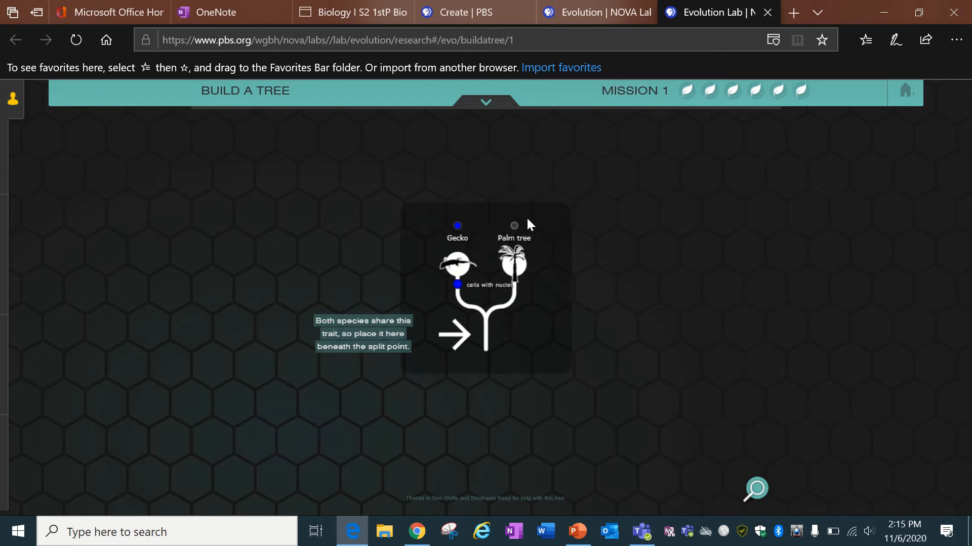
pyautogui.moveTo(456, 289); pyautogui.dragTo(485, 345)
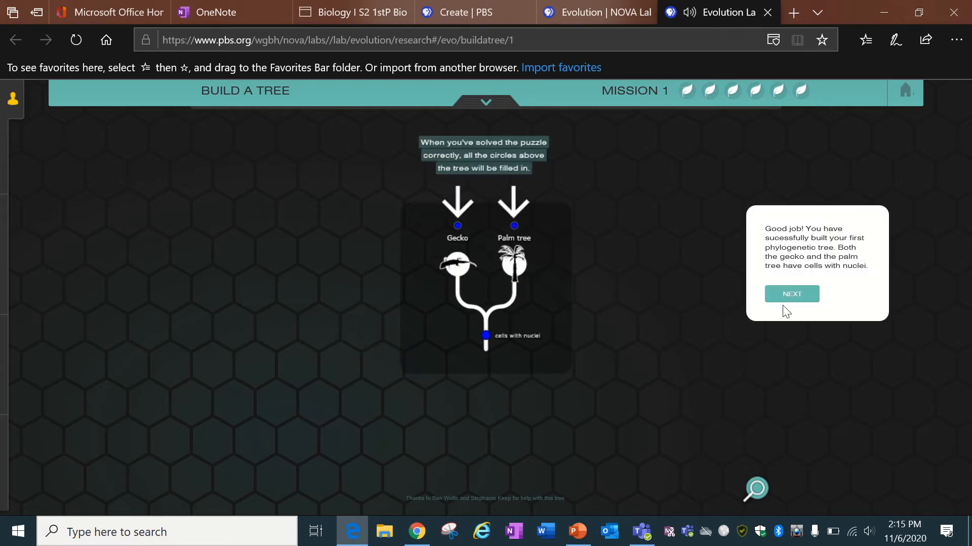
# Continue to the Fly agaric step and browse the Gecko, Palm tree, Species Comparison and Fly agaric cards.
pyautogui.click(793, 297)
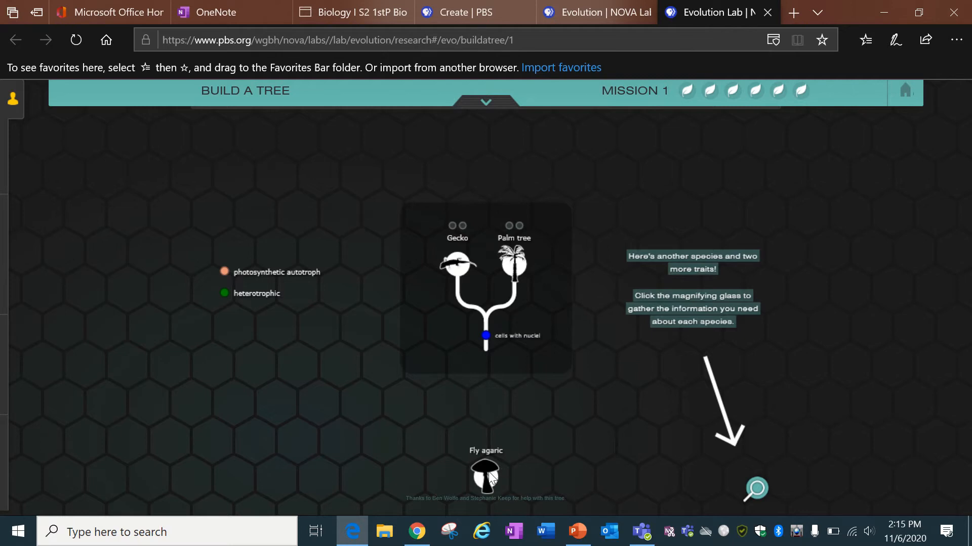
pyautogui.click(757, 487)
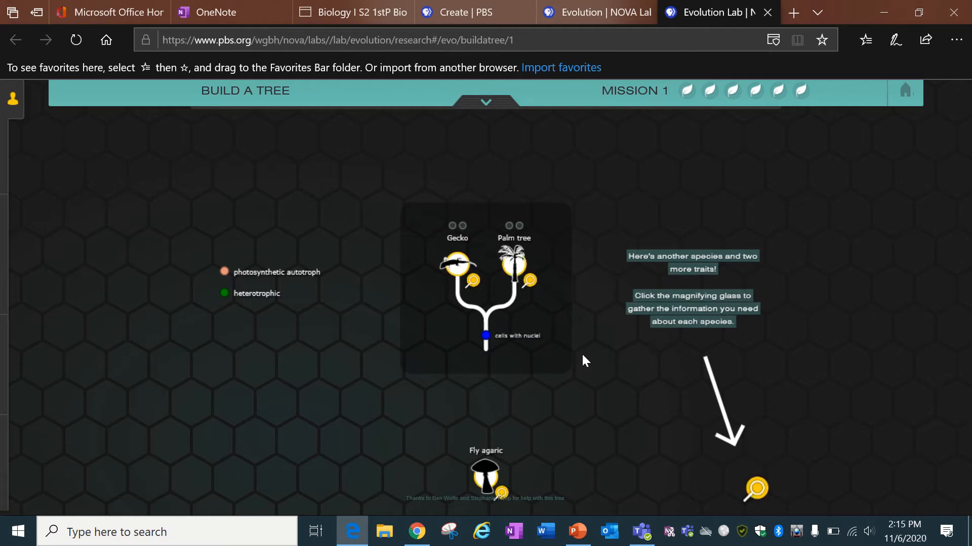
pyautogui.click(461, 265)
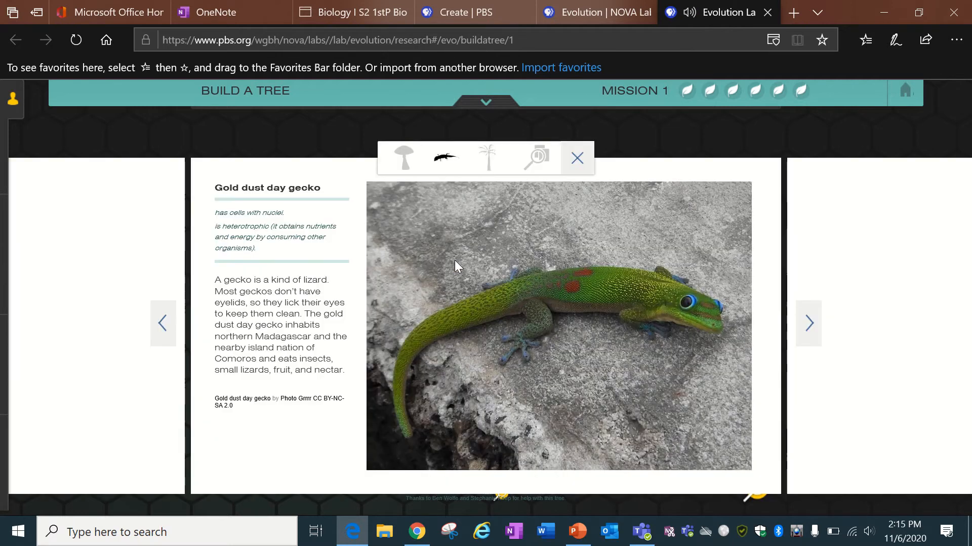
pyautogui.click(814, 320)
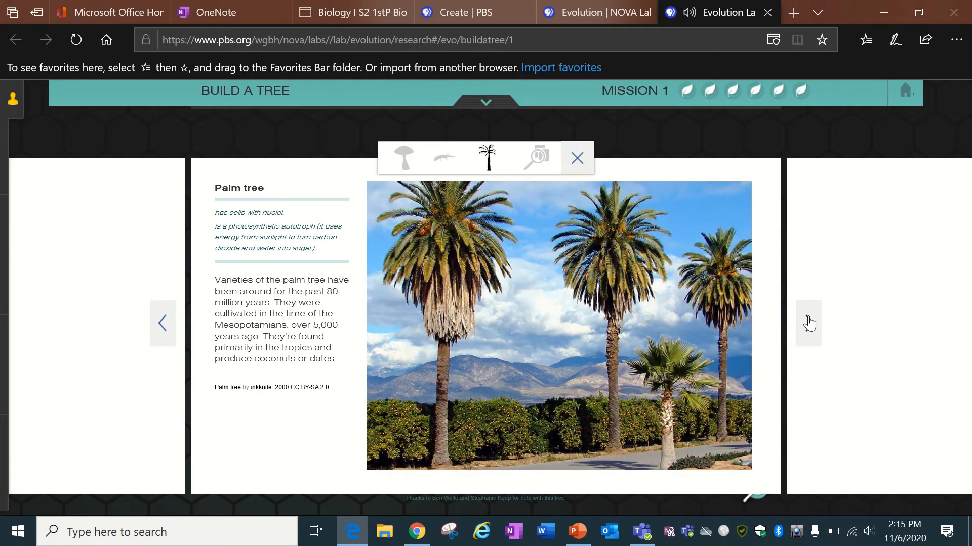
pyautogui.click(808, 319)
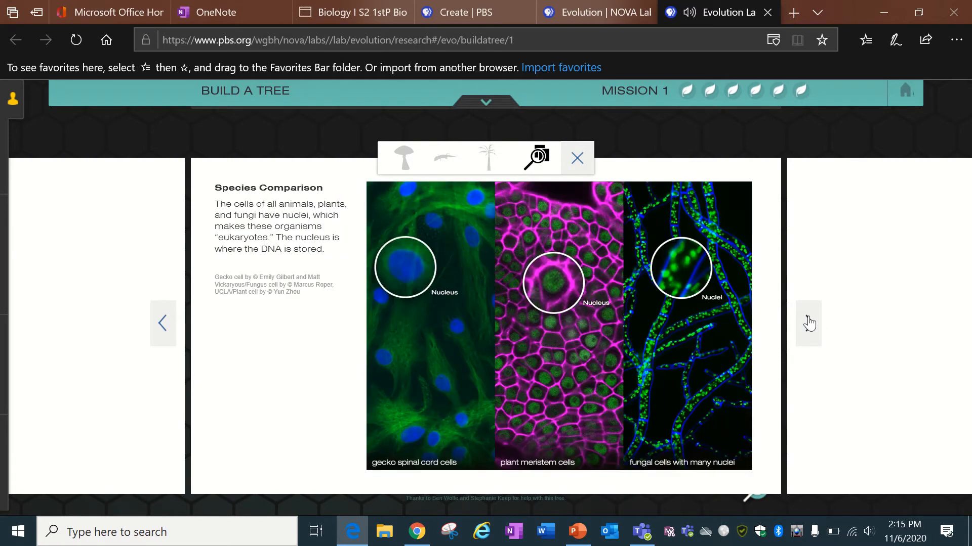
pyautogui.click(809, 321)
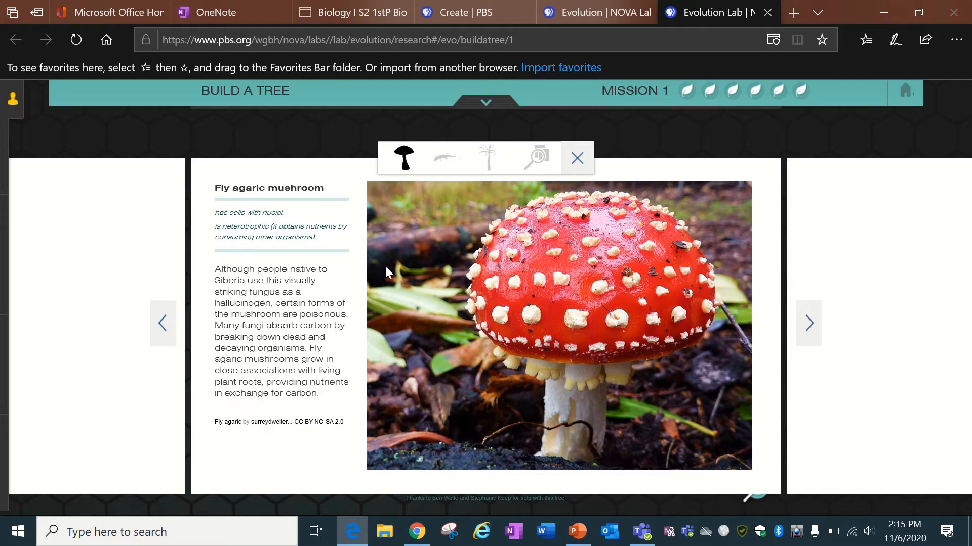
pyautogui.click(162, 323)
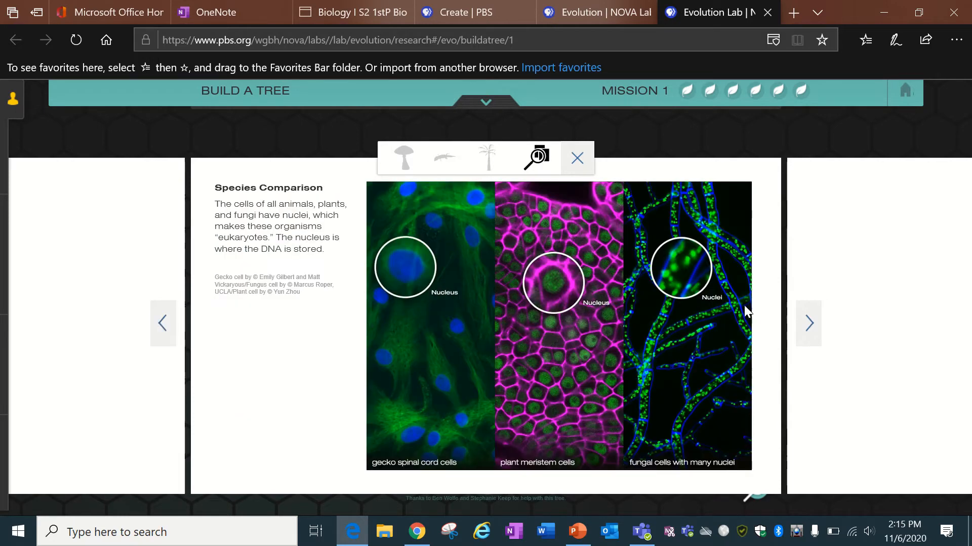
pyautogui.click(917, 128)
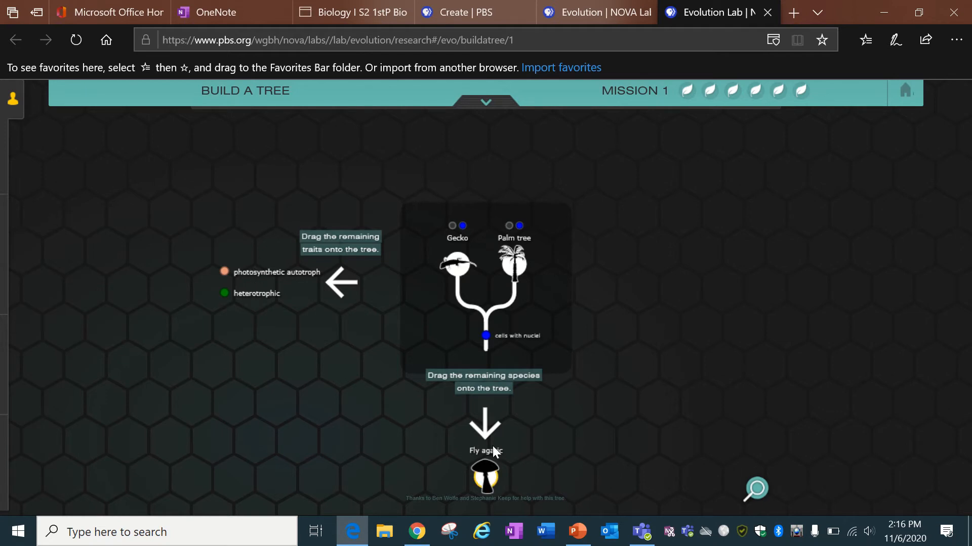
# Add Fly agaric beside Palm tree, mark that branch photosynthetic autotroph, and try repositioning Fly agaric.
pyautogui.moveTo(487, 478); pyautogui.dragTo(535, 273)
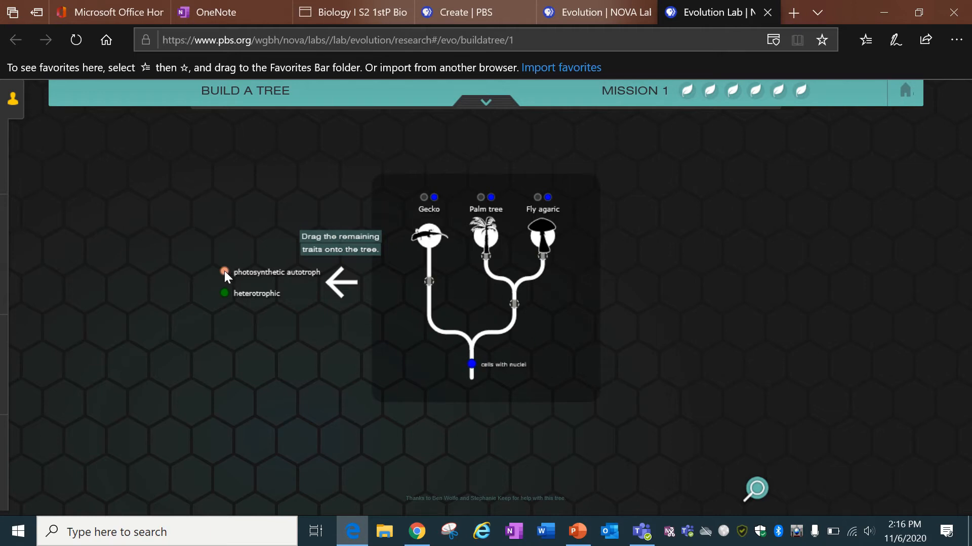
pyautogui.moveTo(223, 271); pyautogui.dragTo(512, 301)
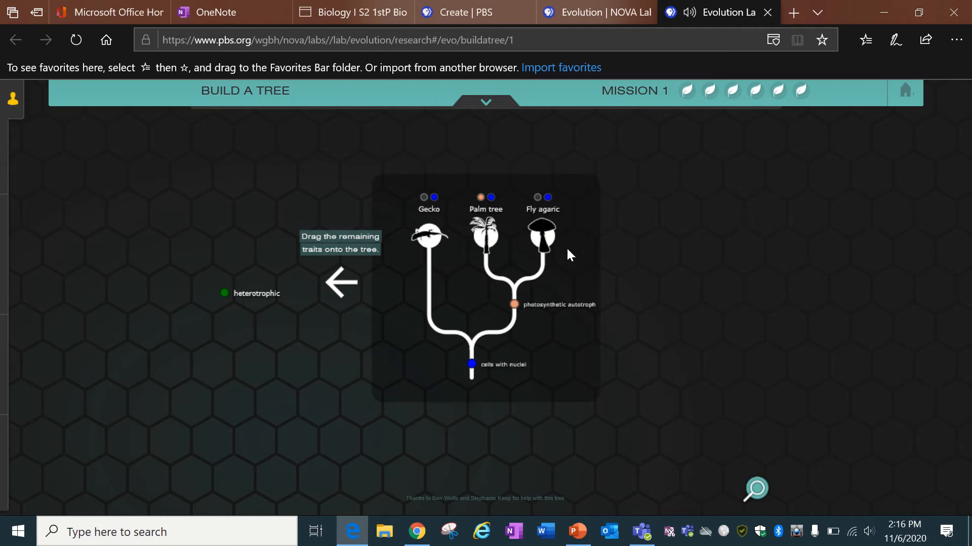
pyautogui.moveTo(545, 240); pyautogui.dragTo(583, 205)
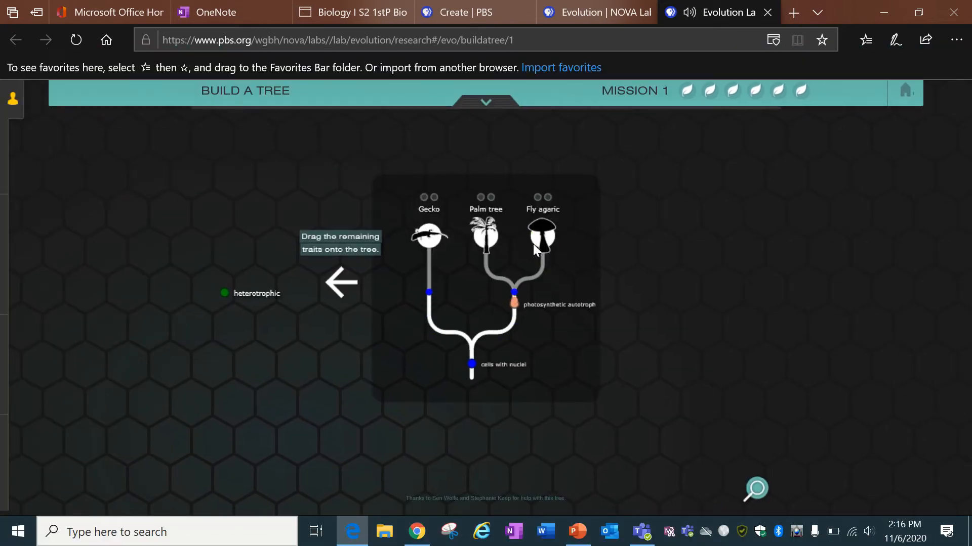
pyautogui.moveTo(535, 243); pyautogui.dragTo(599, 218)
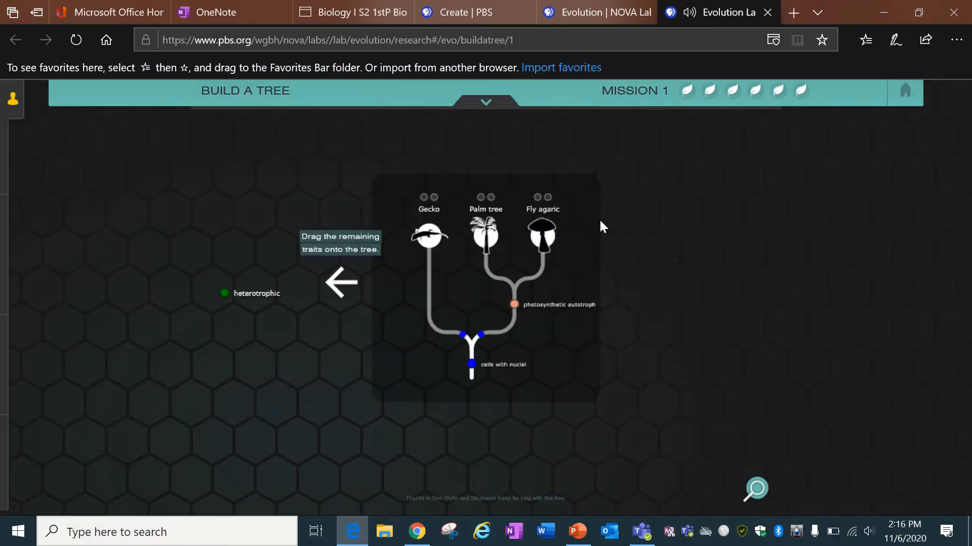
pyautogui.moveTo(539, 232); pyautogui.dragTo(582, 208)
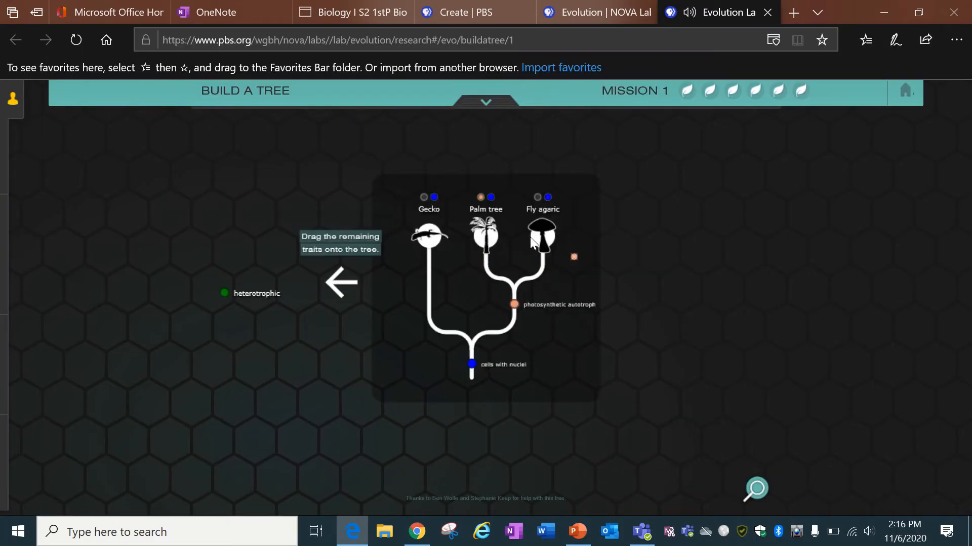
pyautogui.moveTo(533, 242)
pyautogui.mouseDown()
pyautogui.moveTo(508, 247)
pyautogui.moveTo(541, 238)
pyautogui.moveTo(543, 251)
pyautogui.mouseUp()
pyautogui.moveTo(546, 228); pyautogui.dragTo(575, 247)
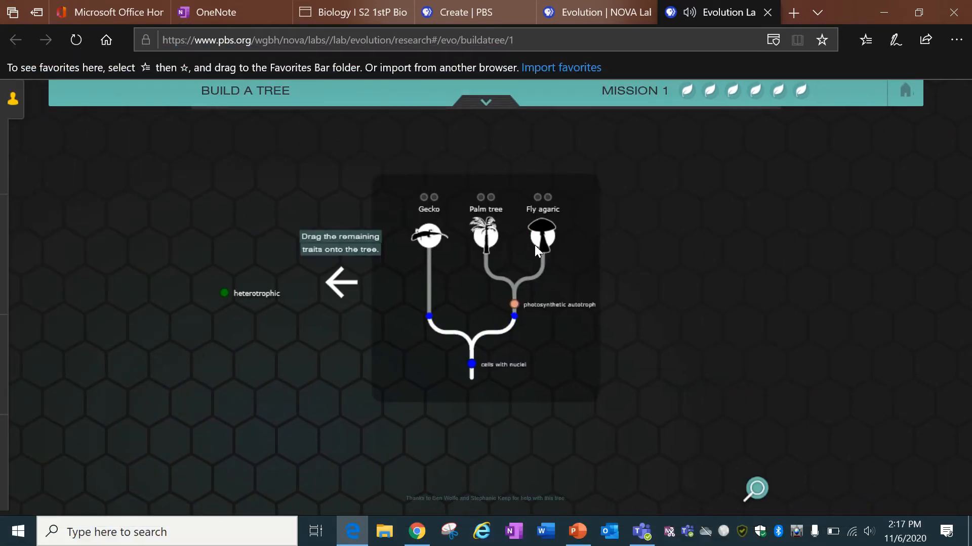
# Move Fly agaric next to Gecko on the tree.
pyautogui.rightClick(536, 223)
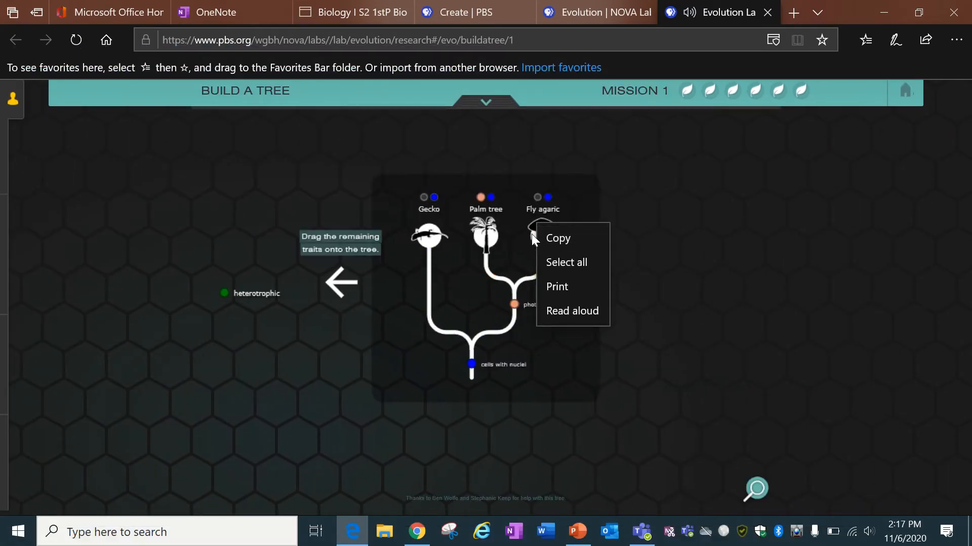
pyautogui.click(533, 237)
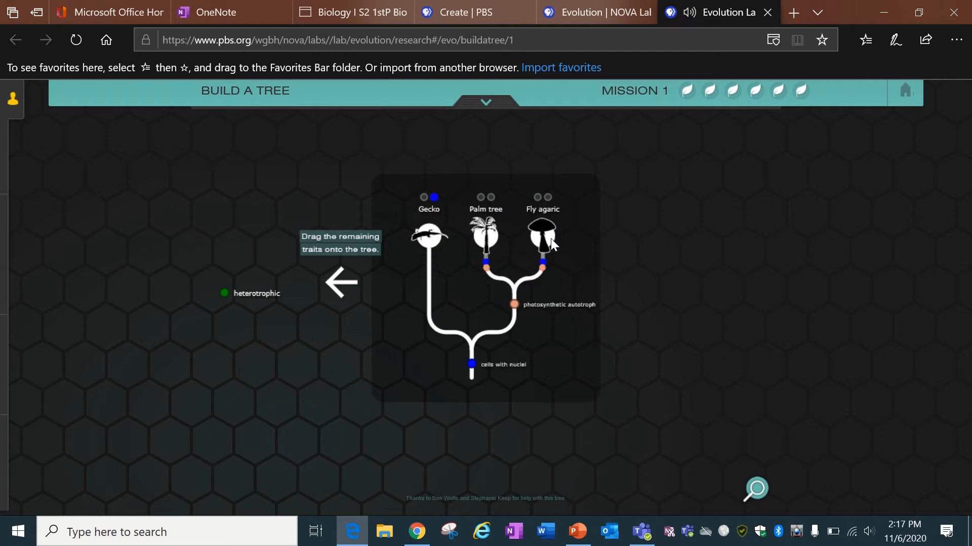
pyautogui.moveTo(550, 240); pyautogui.dragTo(445, 240)
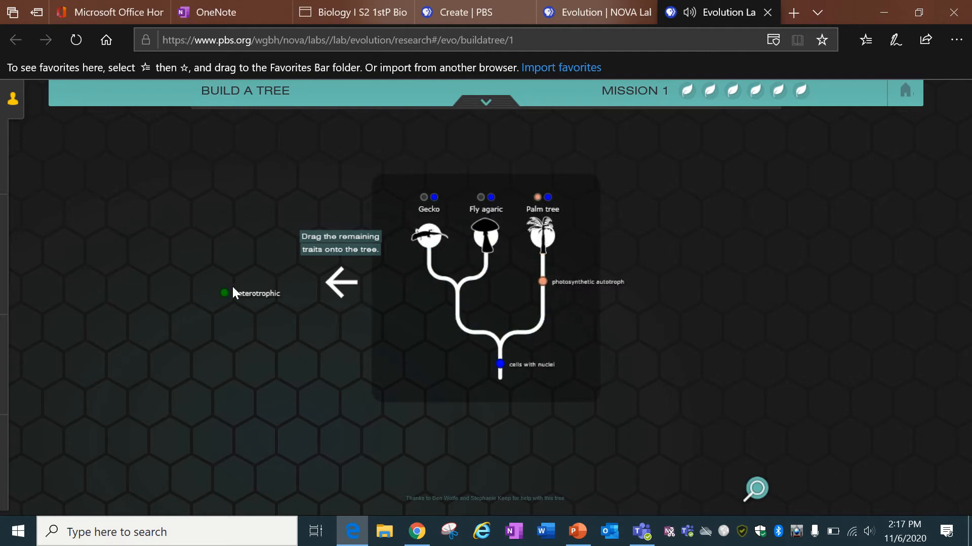
# Try repeatedly to place the heterotrophic trait on a branch of the tree.
pyautogui.moveTo(225, 290); pyautogui.dragTo(311, 285)
pyautogui.moveTo(236, 291); pyautogui.dragTo(273, 328)
pyautogui.moveTo(224, 294); pyautogui.dragTo(244, 331)
pyautogui.moveTo(225, 296); pyautogui.dragTo(270, 336)
pyautogui.moveTo(223, 292)
pyautogui.mouseDown()
pyautogui.moveTo(211, 280)
pyautogui.moveTo(240, 296)
pyautogui.mouseUp()
# Reload the lab, replay Red, green, and gecko, and join Gecko and Palm tree into a tree.
pyautogui.click(76, 40)
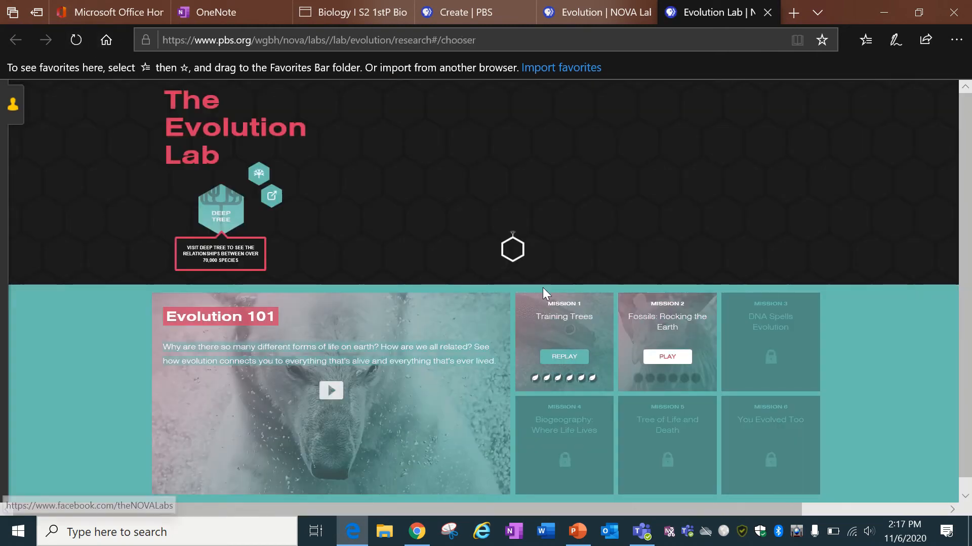
pyautogui.click(575, 354)
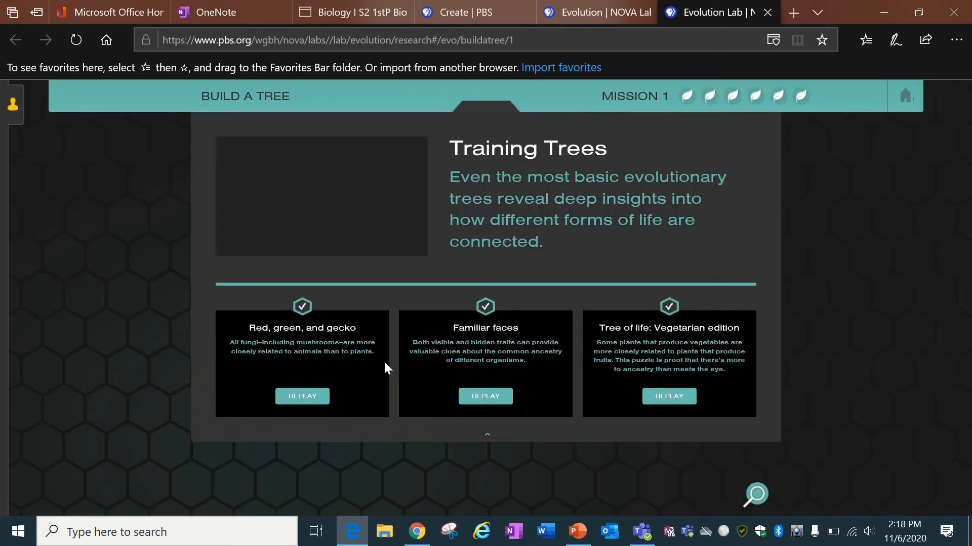
pyautogui.click(303, 397)
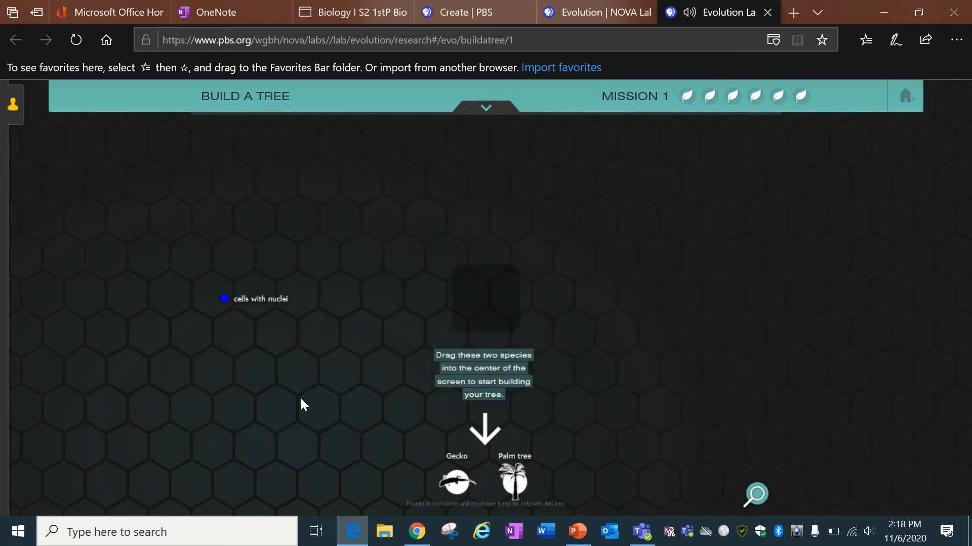
pyautogui.moveTo(451, 484); pyautogui.dragTo(486, 298)
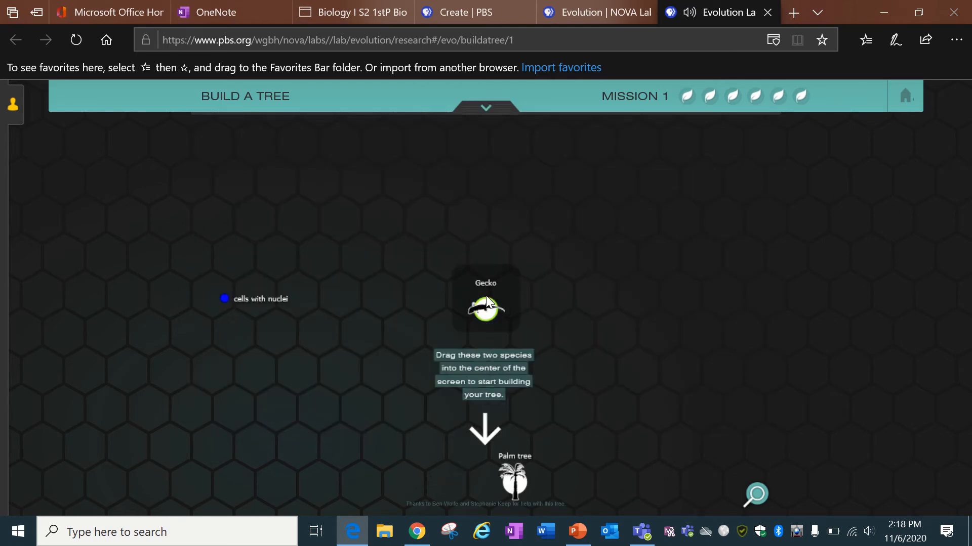
pyautogui.moveTo(519, 484); pyautogui.dragTo(485, 302)
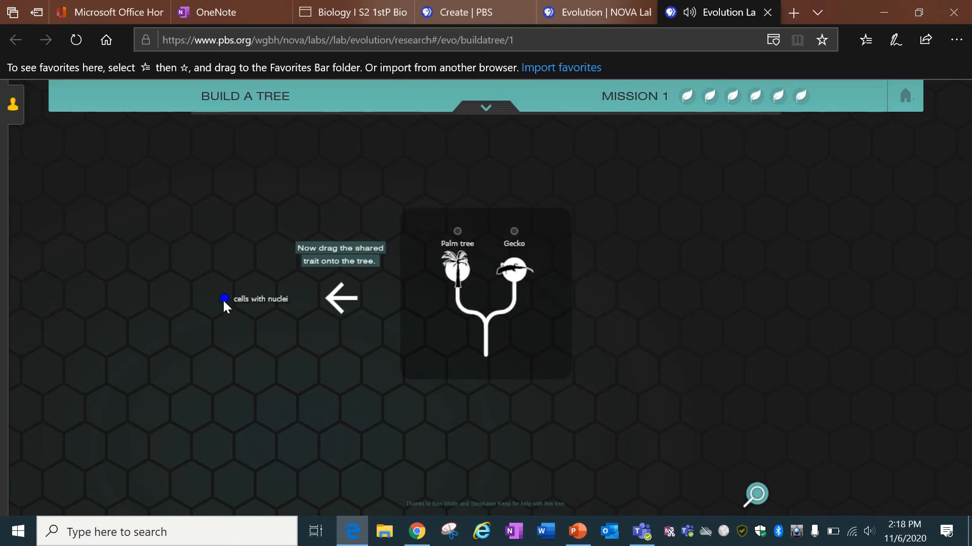
# Try several times to place cells with nuclei on the tree, then select the page URL.
pyautogui.moveTo(223, 299); pyautogui.dragTo(451, 346)
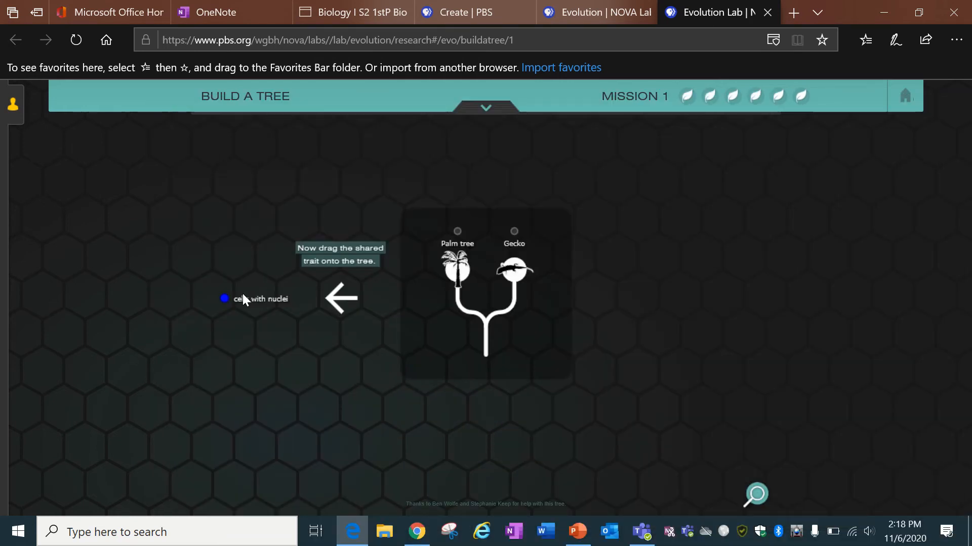
pyautogui.moveTo(226, 299); pyautogui.dragTo(266, 324)
pyautogui.moveTo(224, 300); pyautogui.dragTo(296, 292)
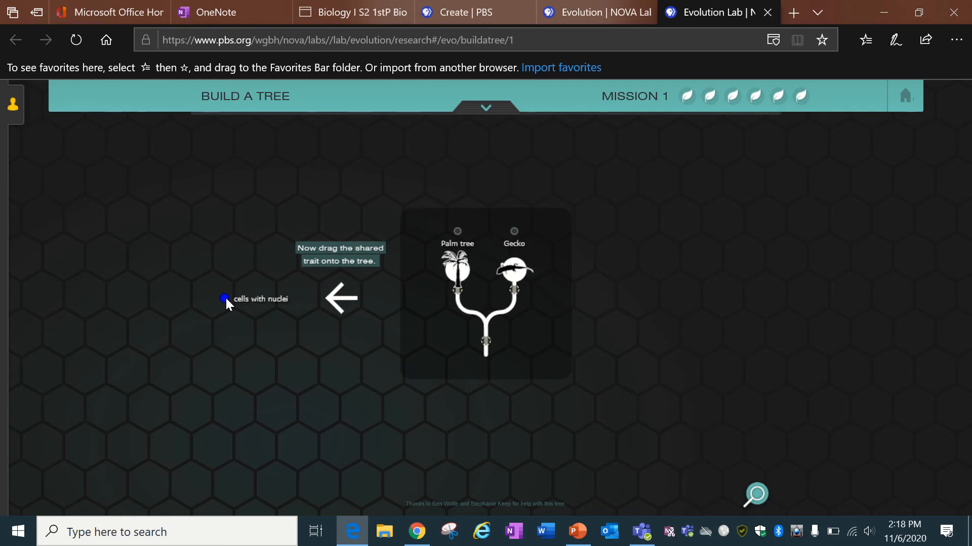
pyautogui.moveTo(226, 298); pyautogui.dragTo(339, 272)
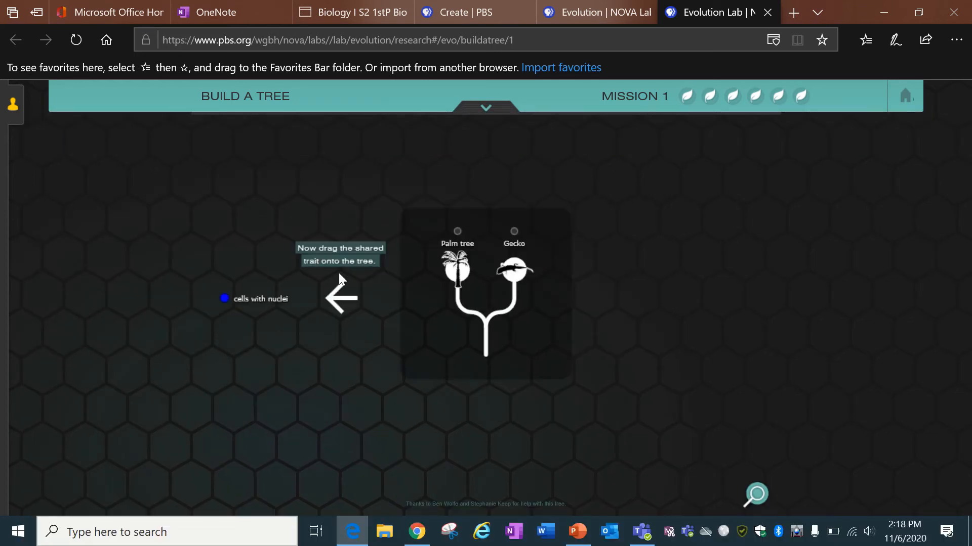
pyautogui.click(517, 35)
pyautogui.hotkey('ctrl', 'c')
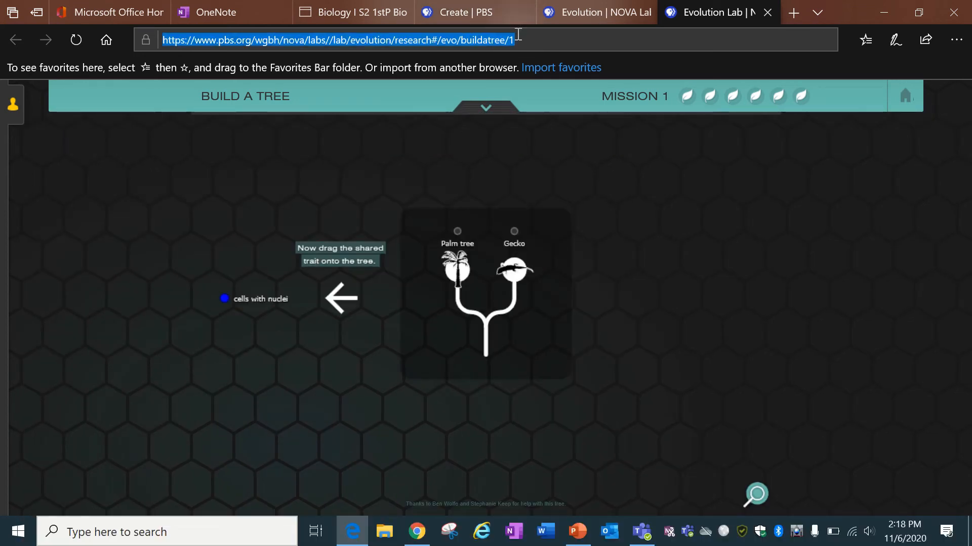
# In Chrome, load the pasted Evolution Lab address in a new tab and go to NOVA Labs home.
pyautogui.click(417, 532)
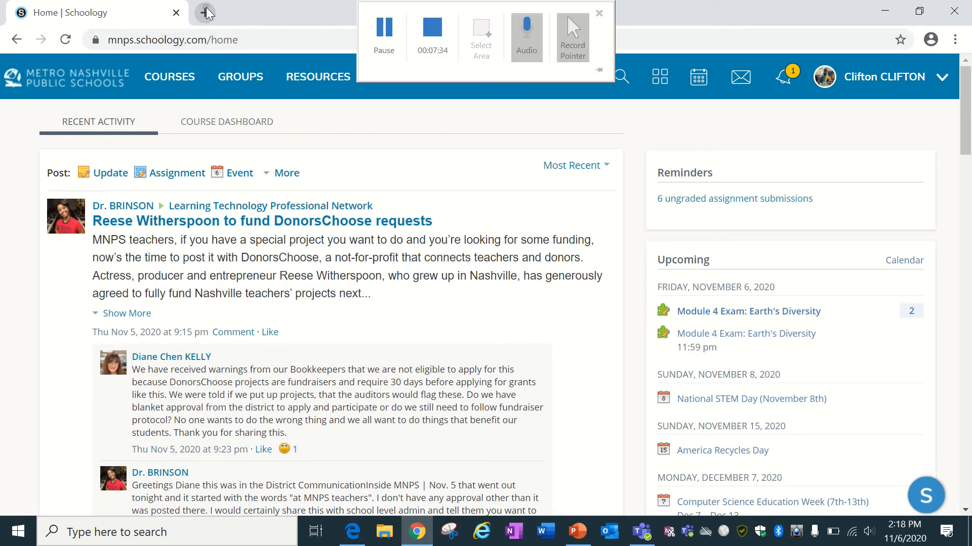
pyautogui.click(205, 12)
pyautogui.hotkey('ctrl', 'v')
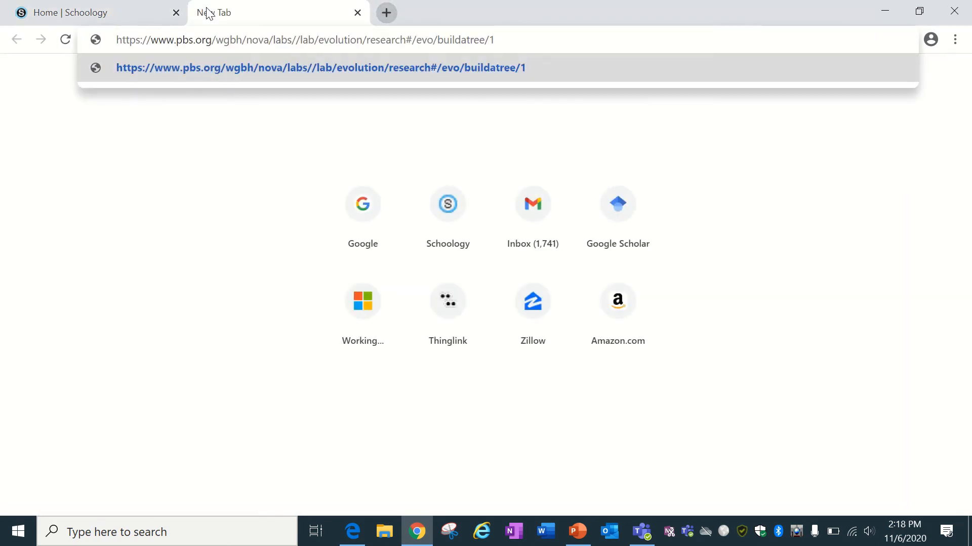
pyautogui.press('Return')
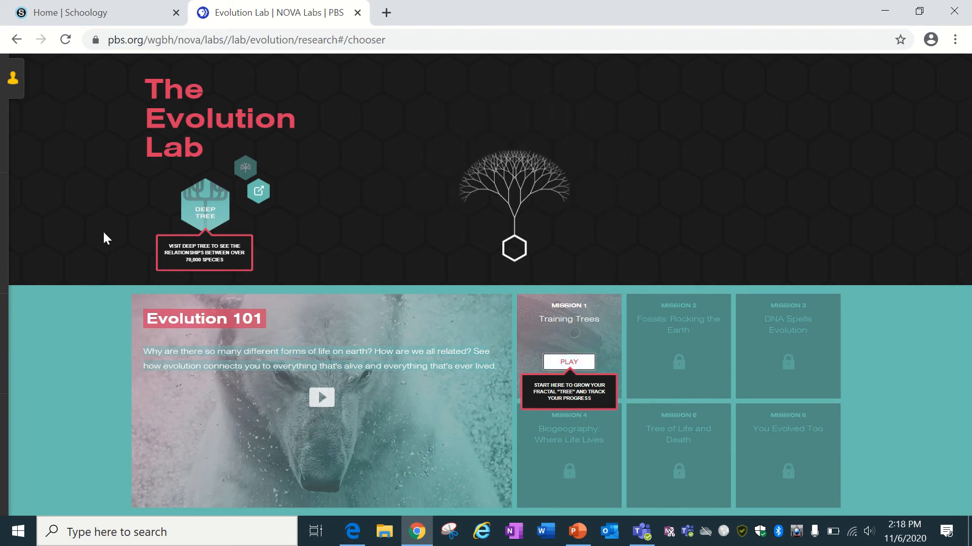
pyautogui.click(12, 72)
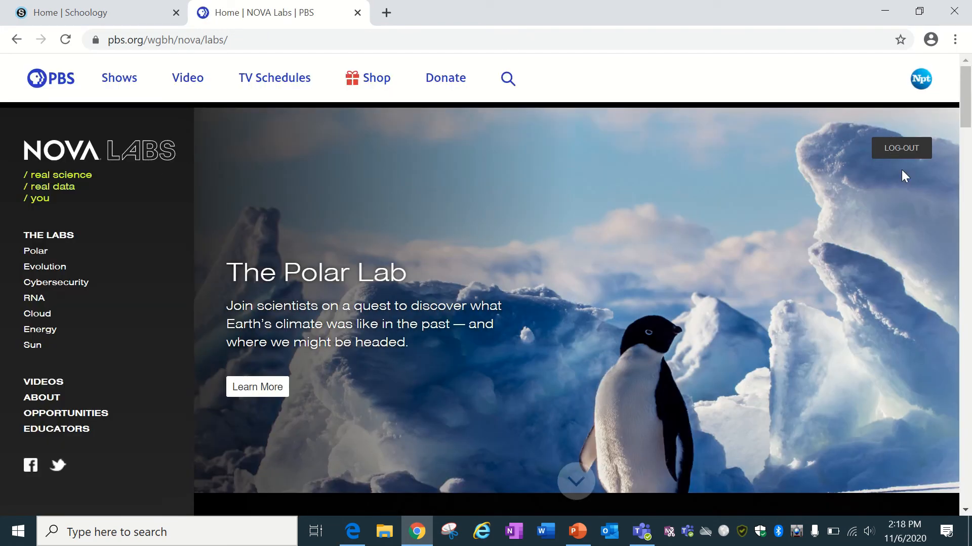
# Log out, then sign back in with a PBS account using the account e-mail and password.
pyautogui.click(891, 151)
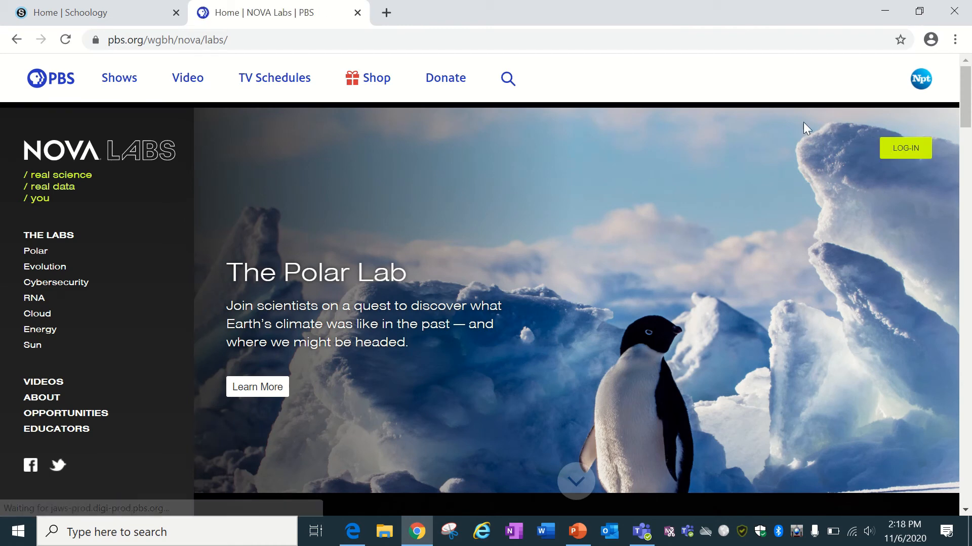
pyautogui.click(899, 147)
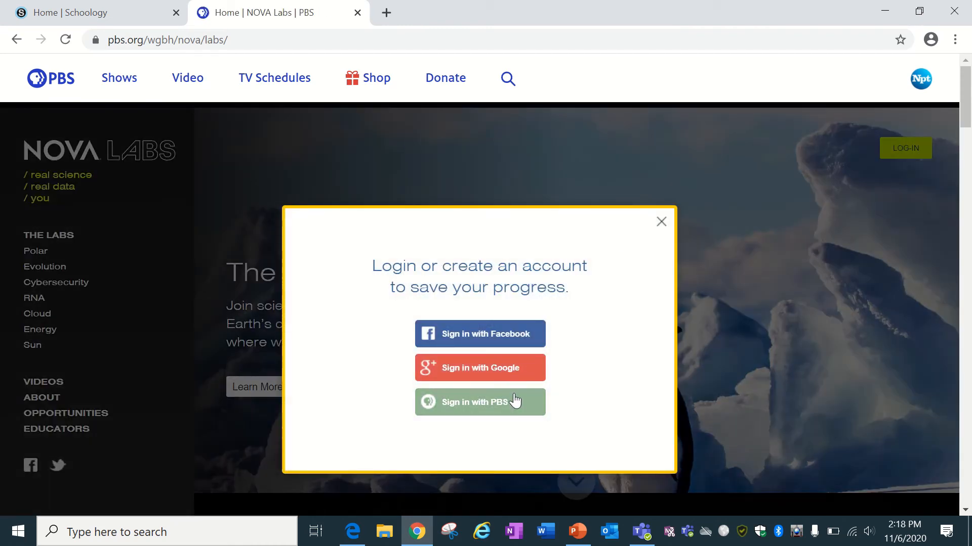
pyautogui.click(514, 401)
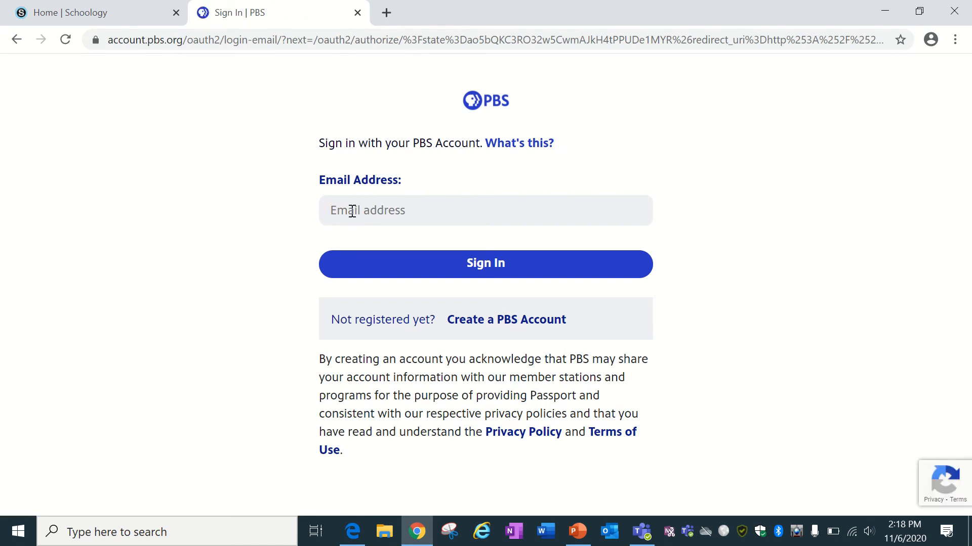
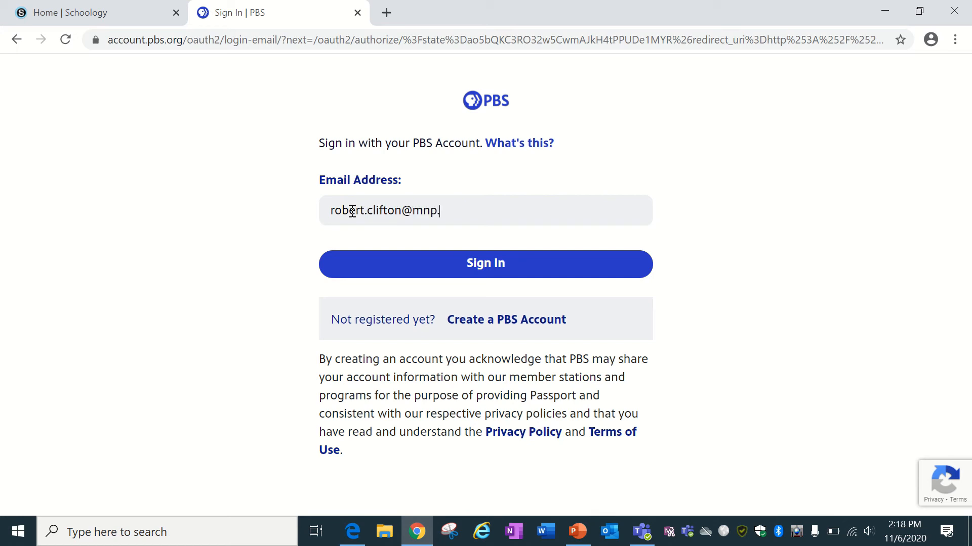
pyautogui.press('Return')
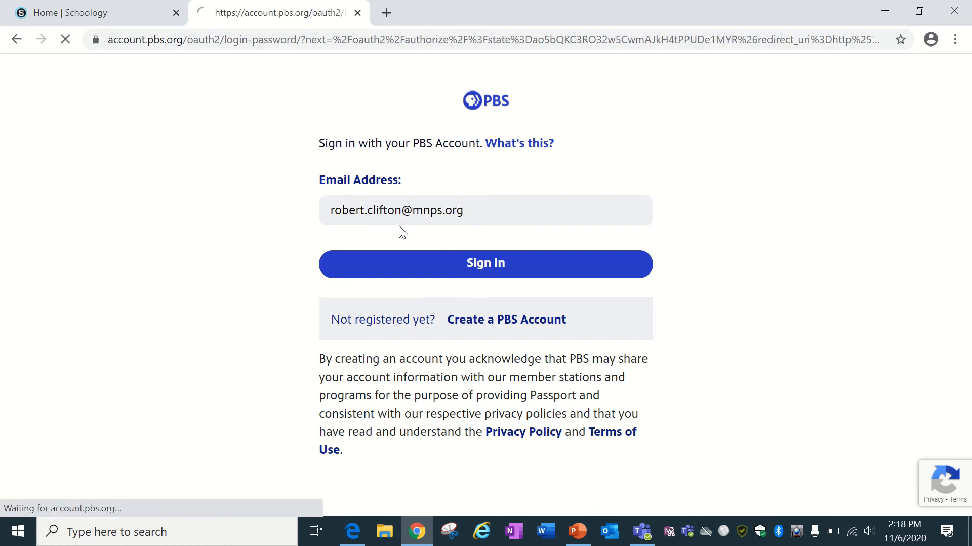
pyautogui.write('•')
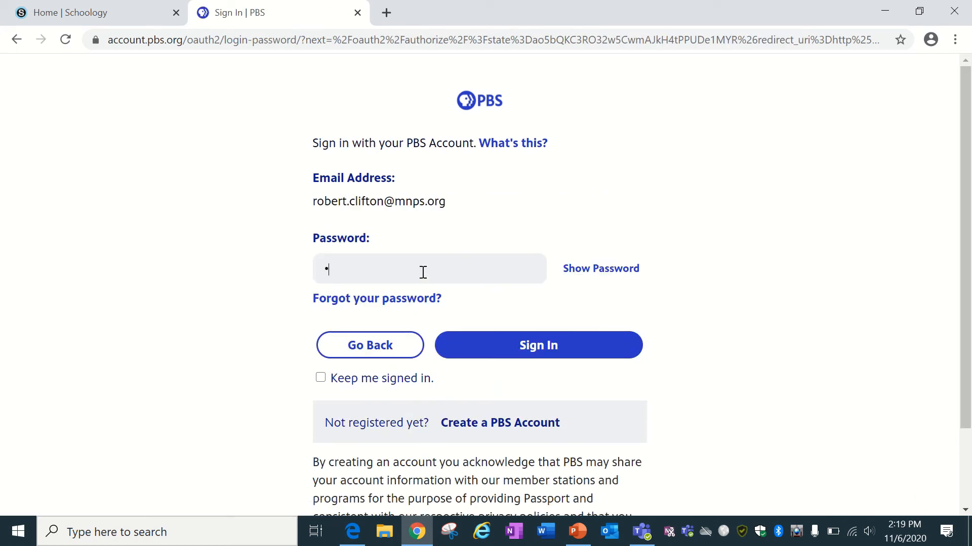
pyautogui.click(473, 344)
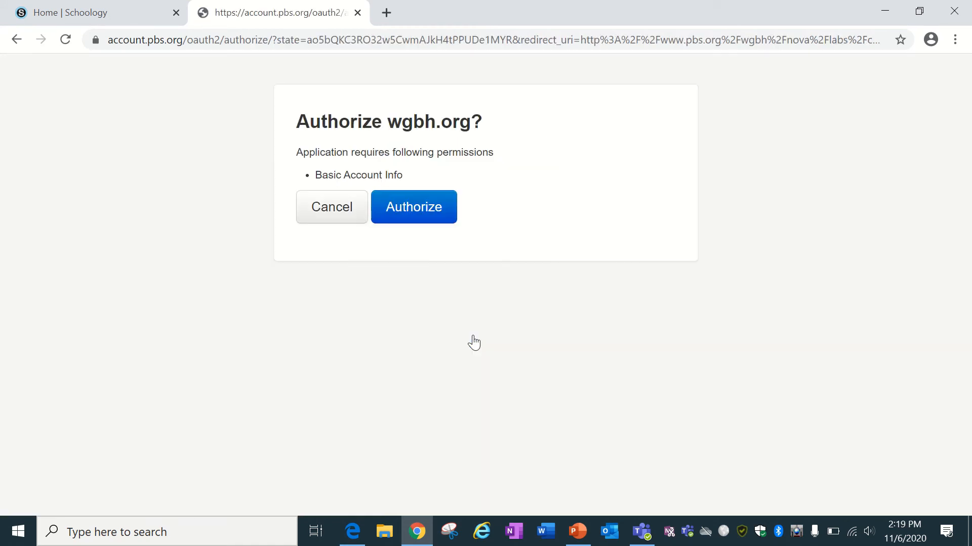
# Authorize wgbh.org, then replay Mission 1 Training Trees and start the Red, green, and gecko puzzle.
pyautogui.click(408, 212)
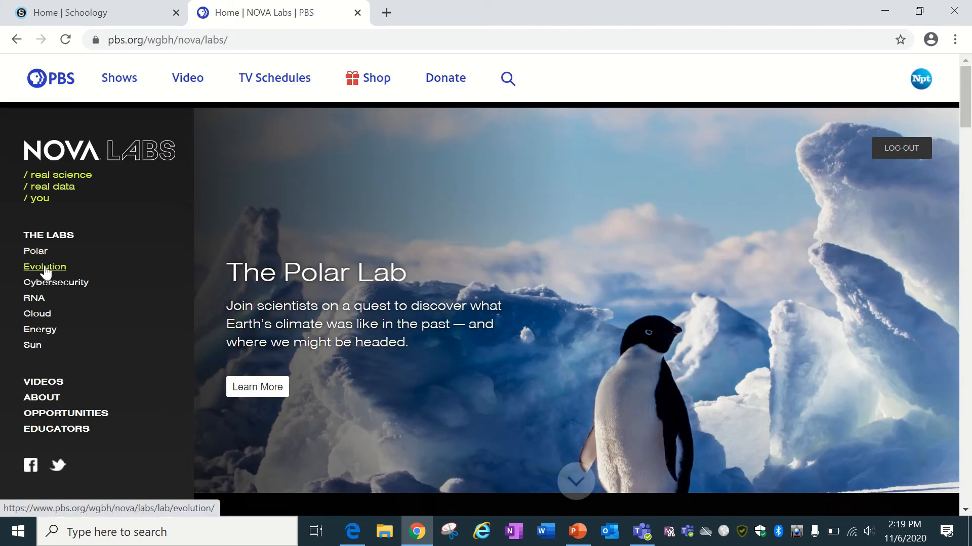
pyautogui.click(38, 267)
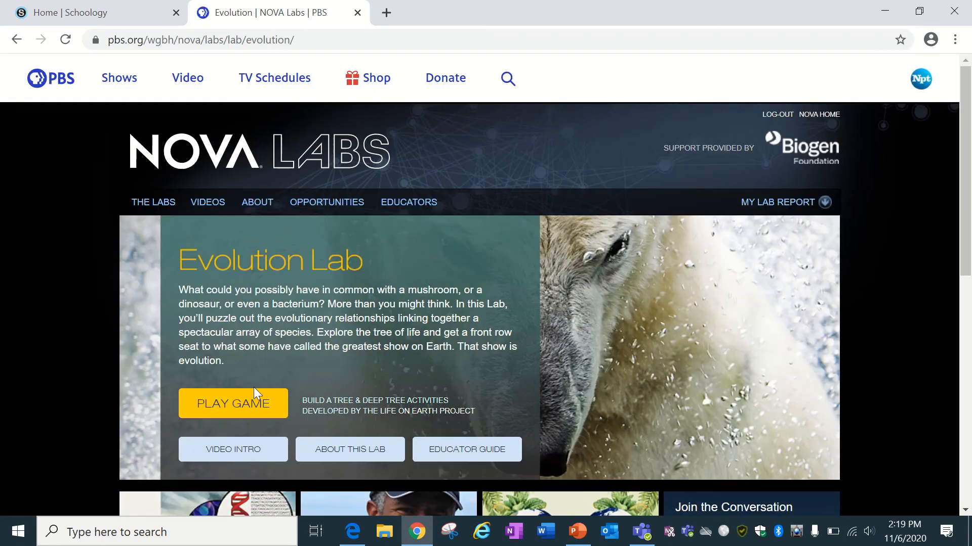
pyautogui.click(247, 404)
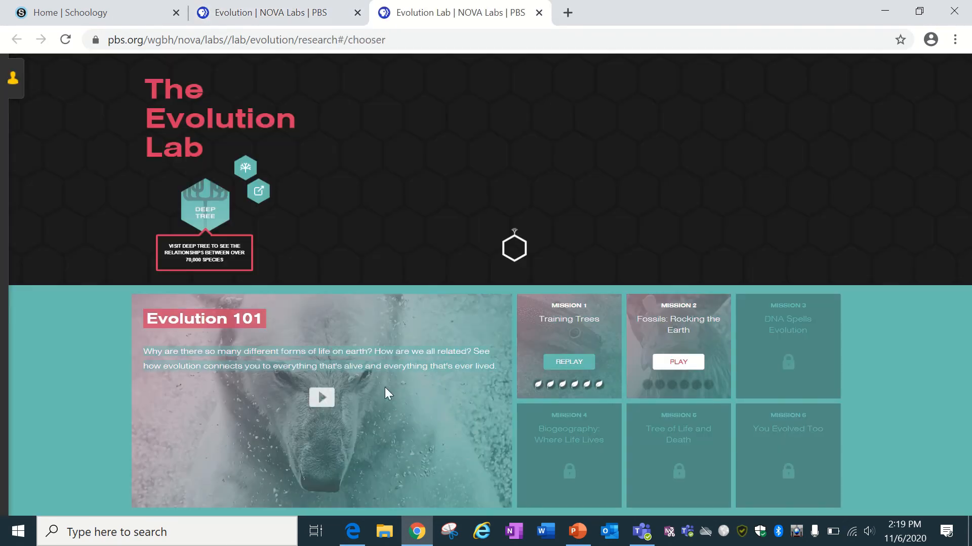
pyautogui.click(577, 362)
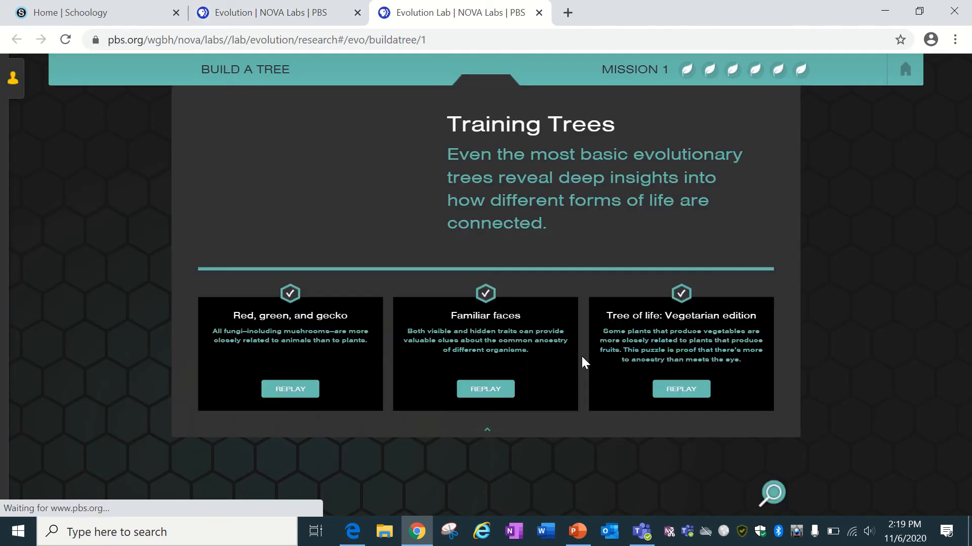
pyautogui.click(302, 394)
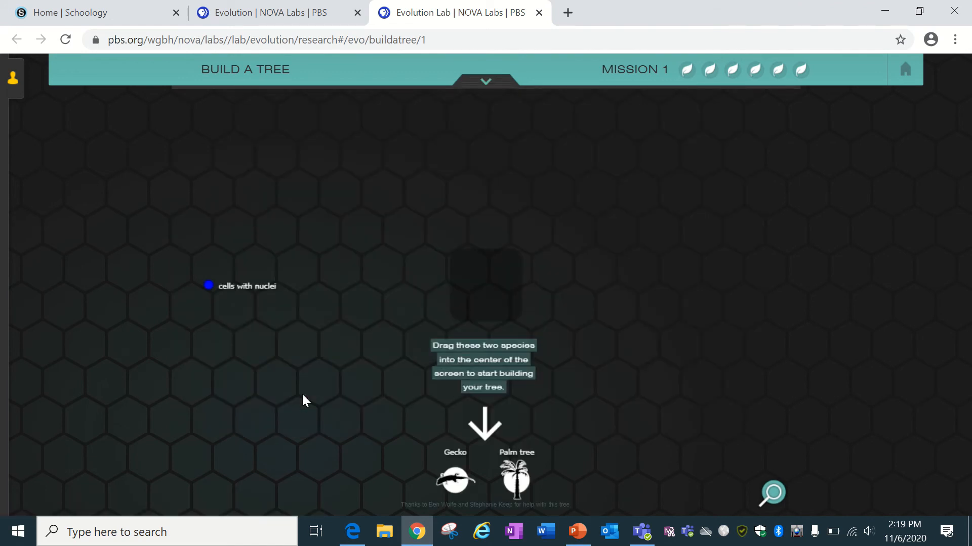
# Place Gecko and Palm tree with the cells-with-nuclei trait, then check the Palm tree's info.
pyautogui.moveTo(443, 474); pyautogui.dragTo(481, 253)
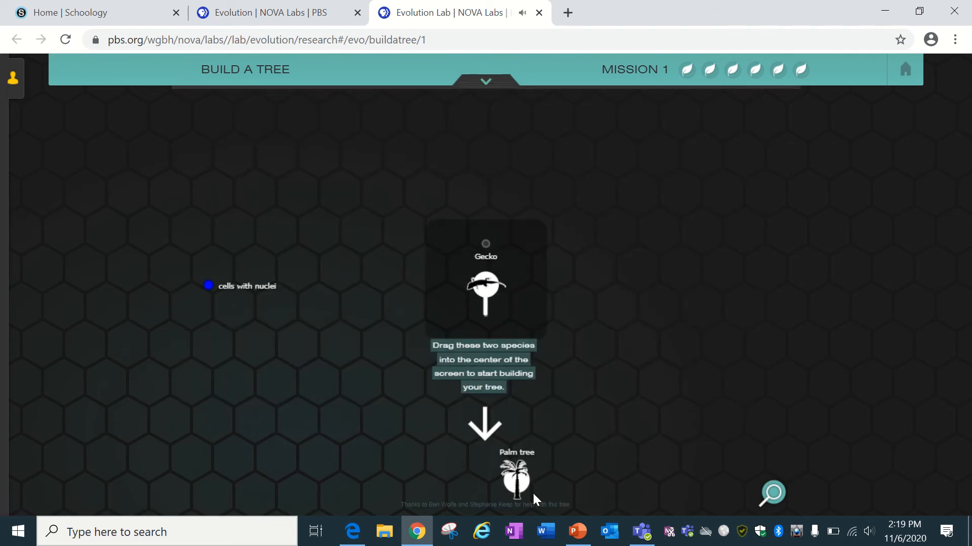
pyautogui.moveTo(515, 473); pyautogui.dragTo(503, 276)
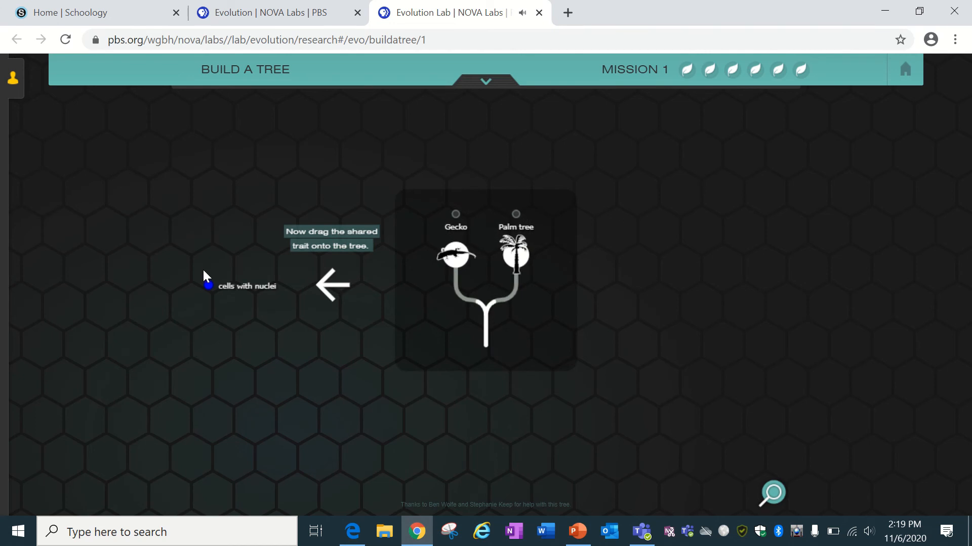
pyautogui.moveTo(210, 284); pyautogui.dragTo(486, 327)
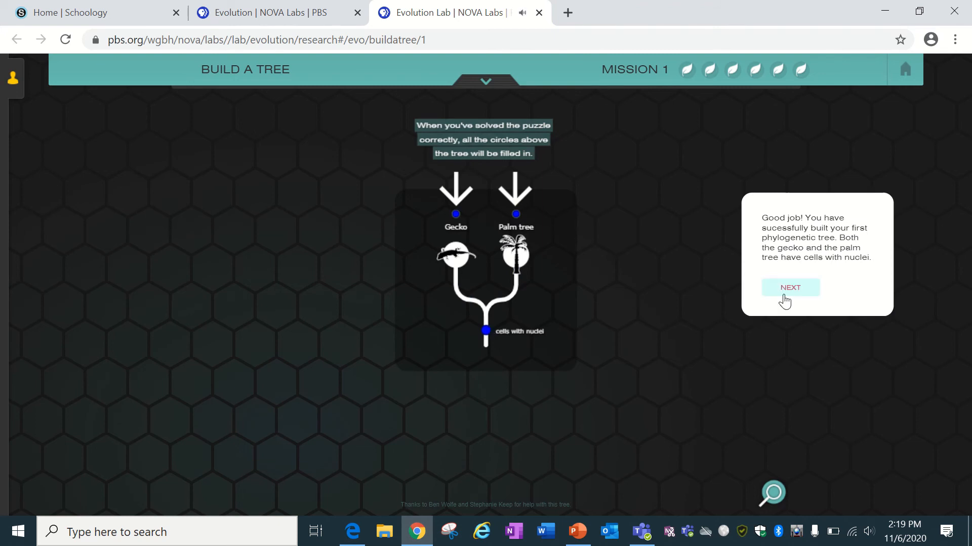
pyautogui.click(783, 294)
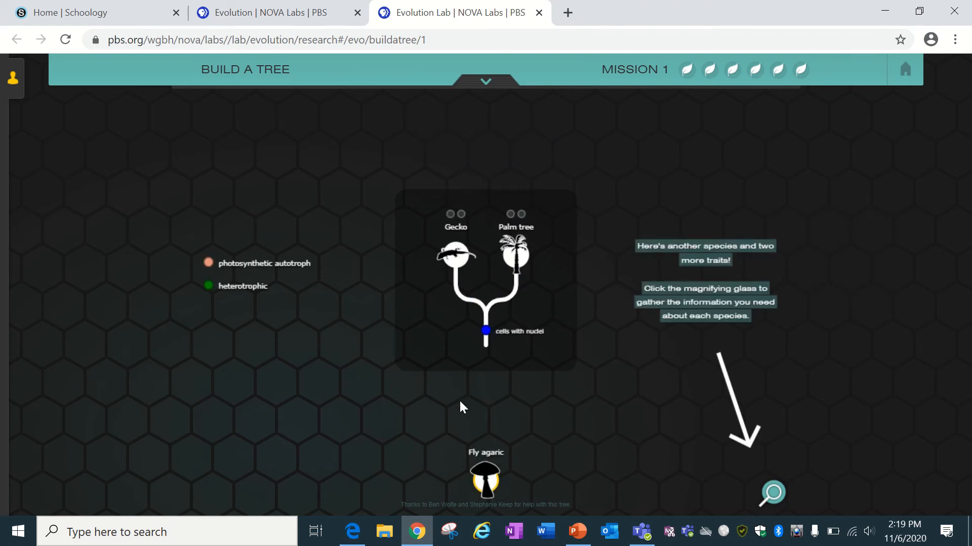
pyautogui.click(773, 493)
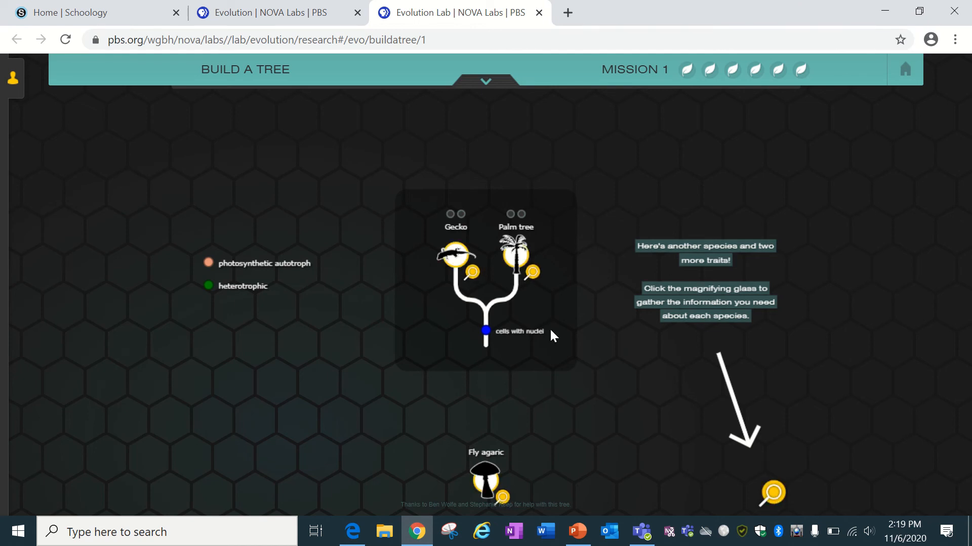
pyautogui.click(530, 275)
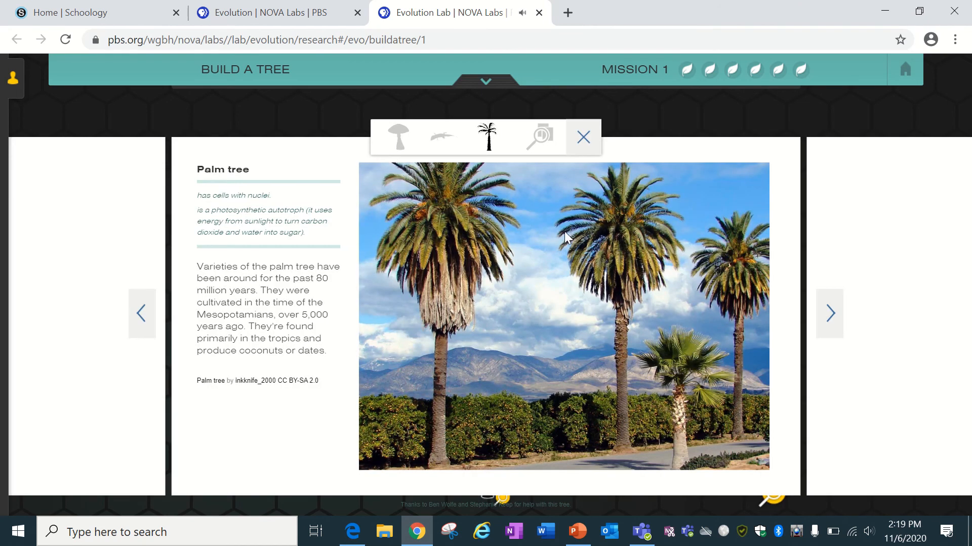
pyautogui.click(583, 138)
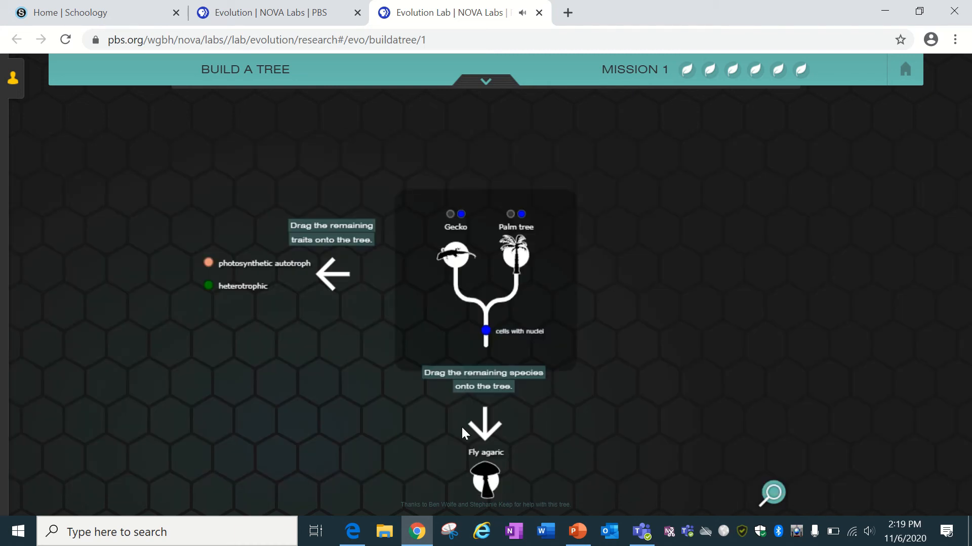
# Add Fly agaric with heterotrophic and photosynthetic autotroph traits, answer Animal, and go to the summary.
pyautogui.moveTo(488, 478); pyautogui.dragTo(479, 250)
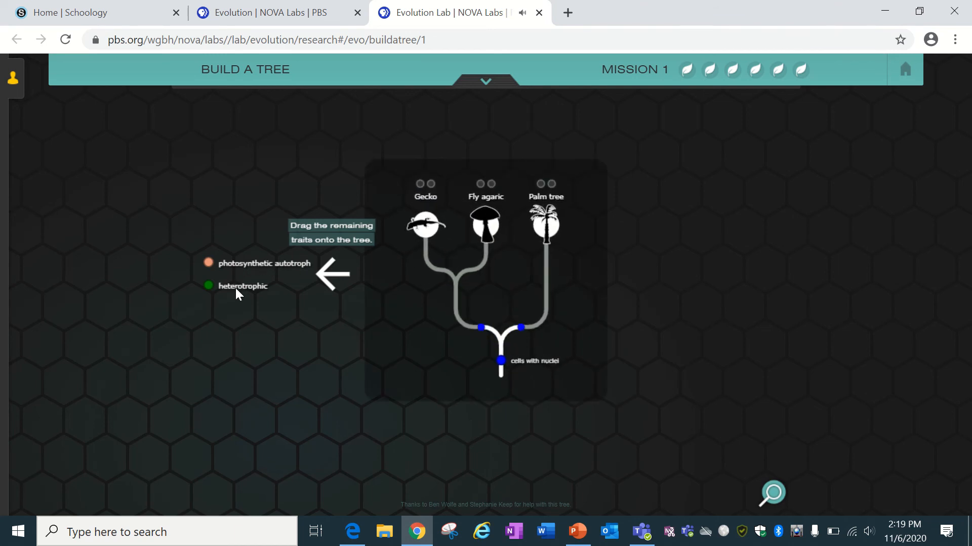
pyautogui.moveTo(236, 288); pyautogui.dragTo(488, 309)
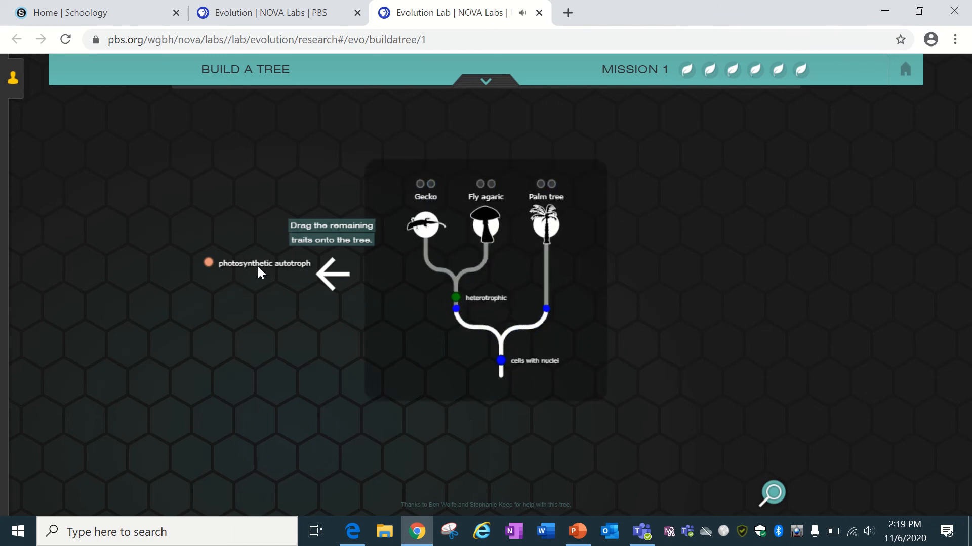
pyautogui.moveTo(257, 265); pyautogui.dragTo(612, 283)
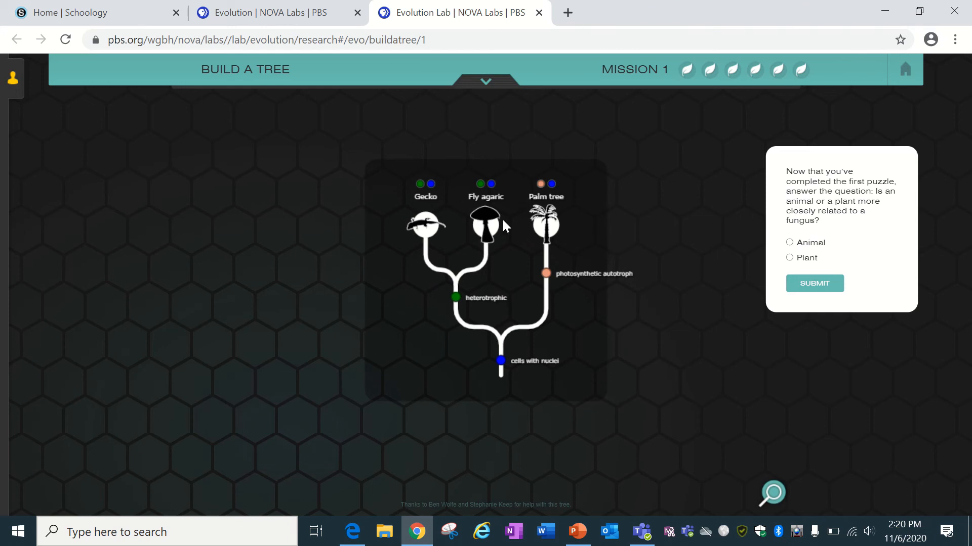
pyautogui.click(790, 244)
pyautogui.click(818, 286)
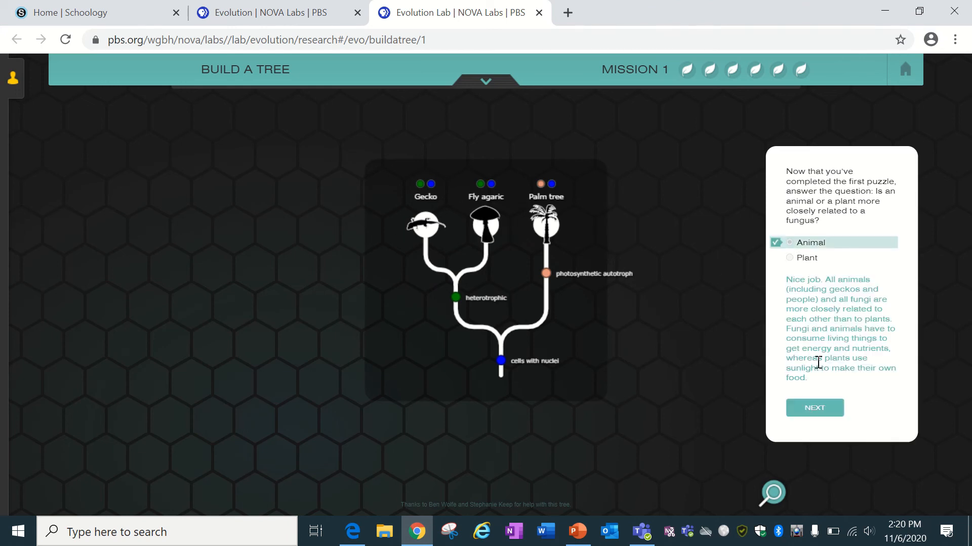
pyautogui.click(816, 409)
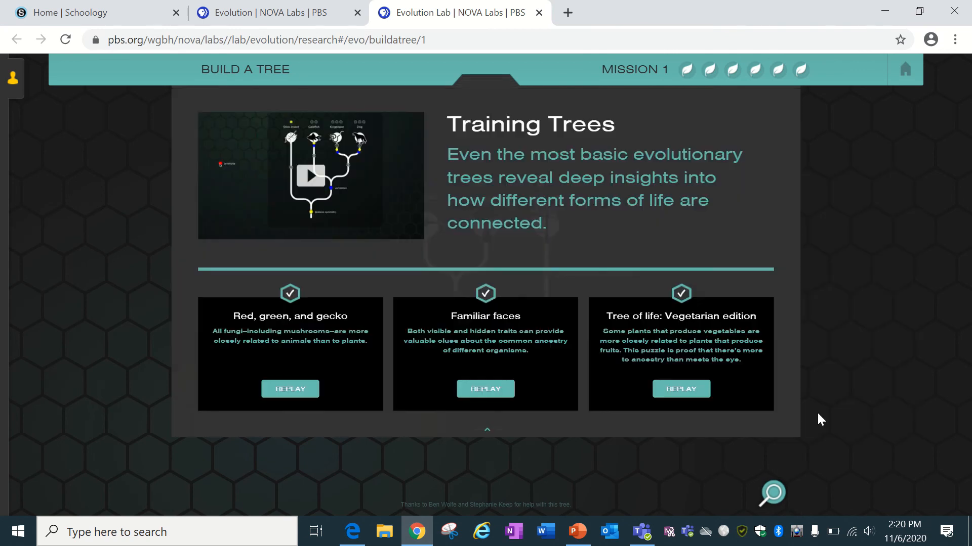
# Replay Familiar faces and place Dog, Goldfish, Kingsnake and Stick insect on the tree.
pyautogui.click(496, 390)
pyautogui.moveTo(393, 484); pyautogui.dragTo(473, 304)
pyautogui.moveTo(454, 484); pyautogui.dragTo(485, 298)
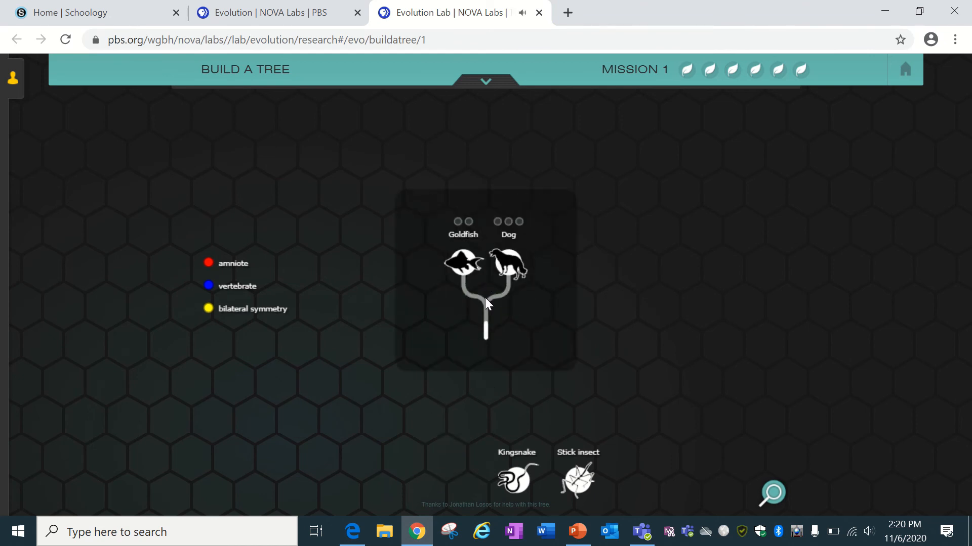
pyautogui.moveTo(511, 475); pyautogui.dragTo(515, 241)
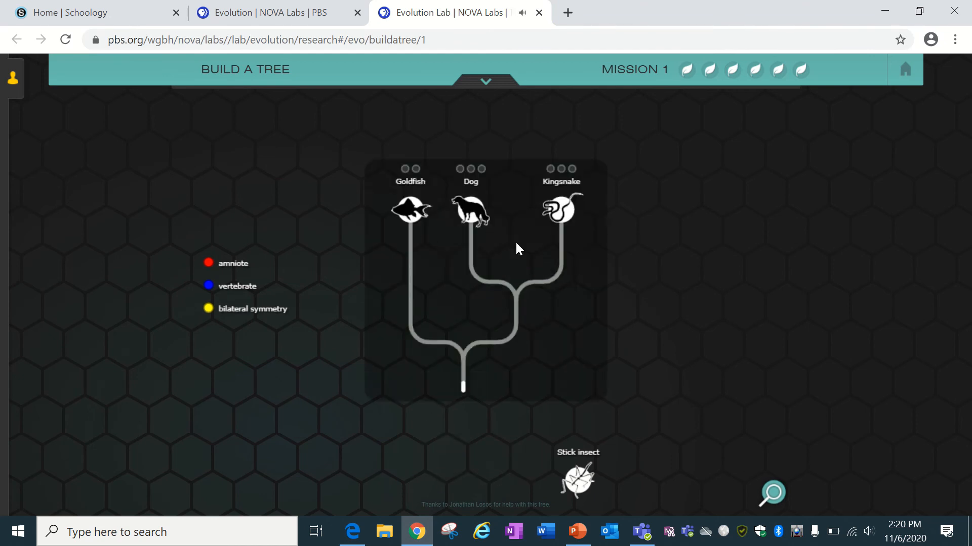
pyautogui.moveTo(581, 475); pyautogui.dragTo(557, 296)
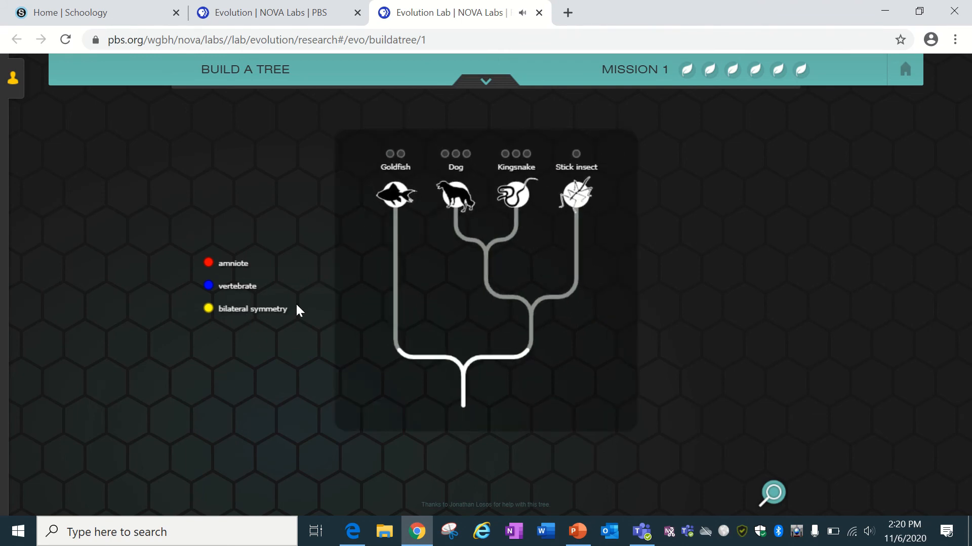
# Add bilateral symmetry, vertebrate and amniote traits, remove the first two, and open a new tab.
pyautogui.moveTo(239, 309)
pyautogui.mouseDown()
pyautogui.moveTo(364, 270)
pyautogui.moveTo(424, 281)
pyautogui.mouseUp()
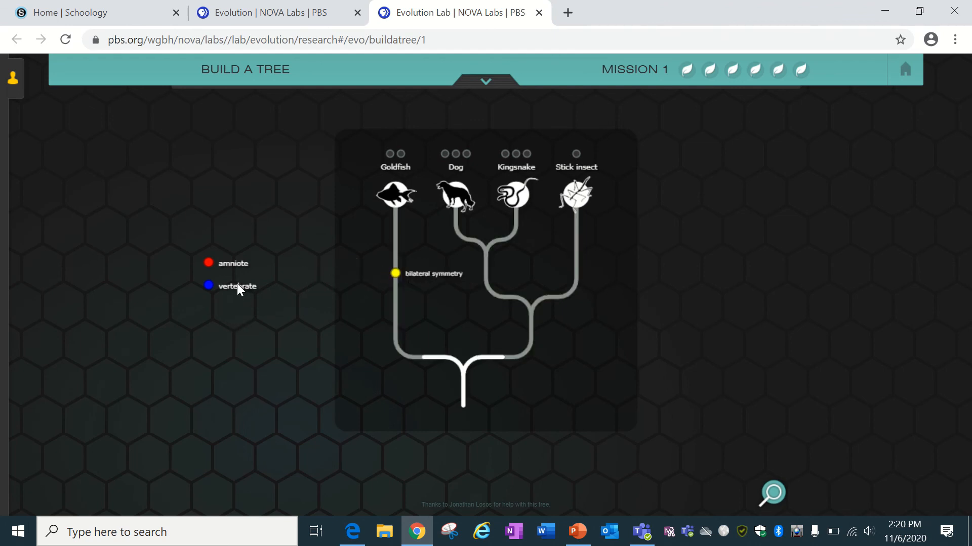
pyautogui.moveTo(238, 284); pyautogui.dragTo(516, 268)
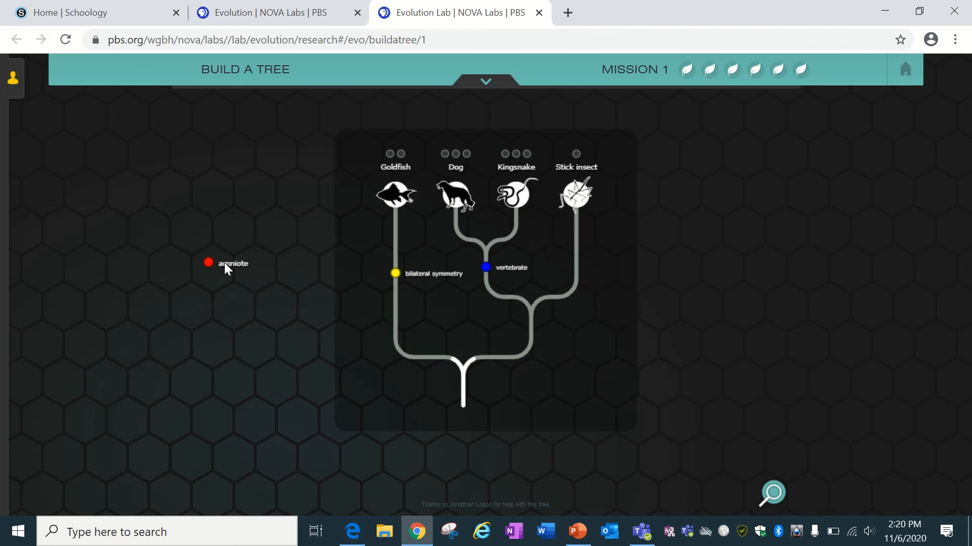
pyautogui.moveTo(239, 263); pyautogui.dragTo(610, 241)
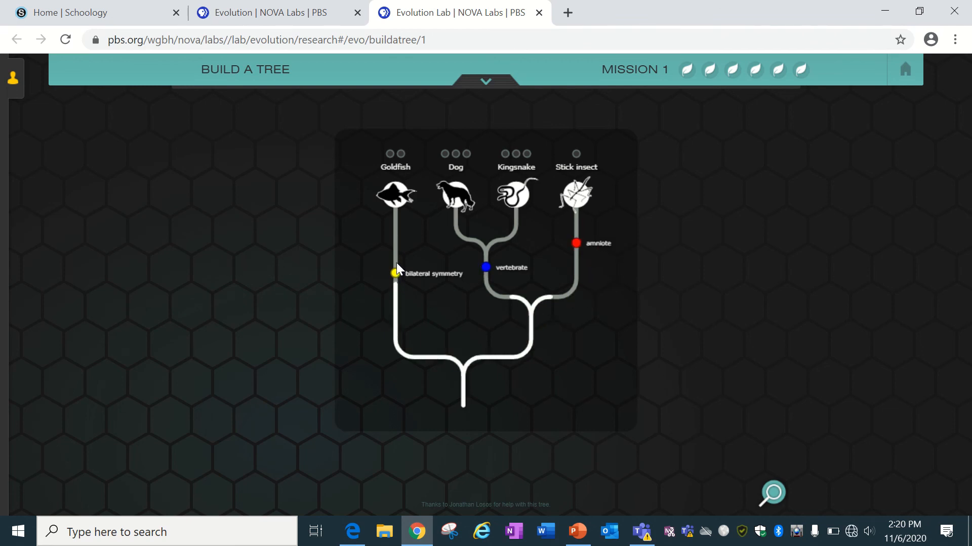
pyautogui.moveTo(396, 273); pyautogui.dragTo(208, 310)
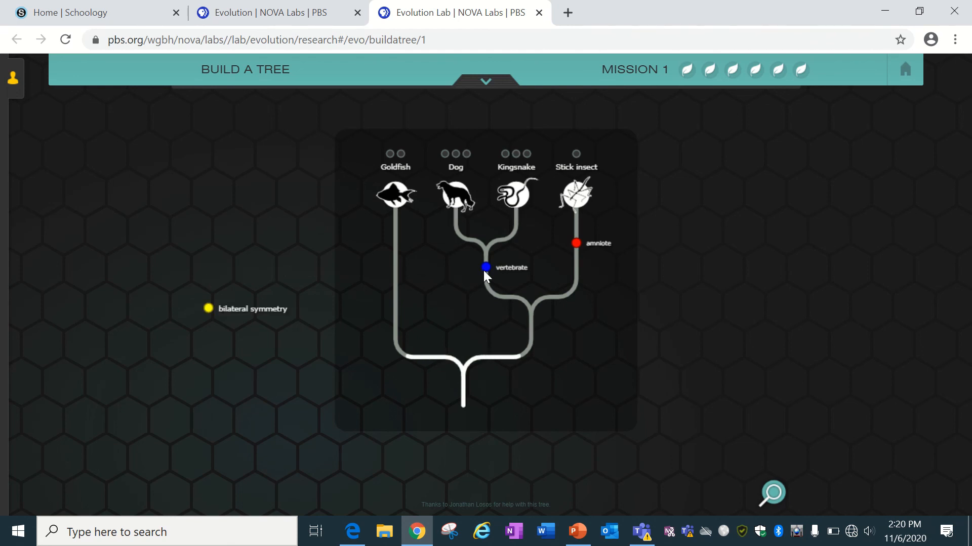
pyautogui.moveTo(485, 268); pyautogui.dragTo(267, 284)
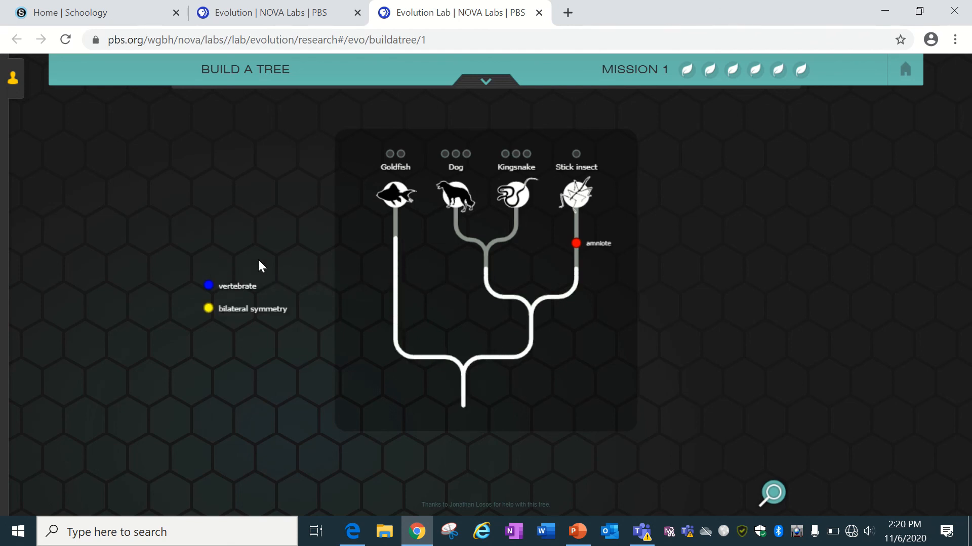
pyautogui.moveTo(574, 14)
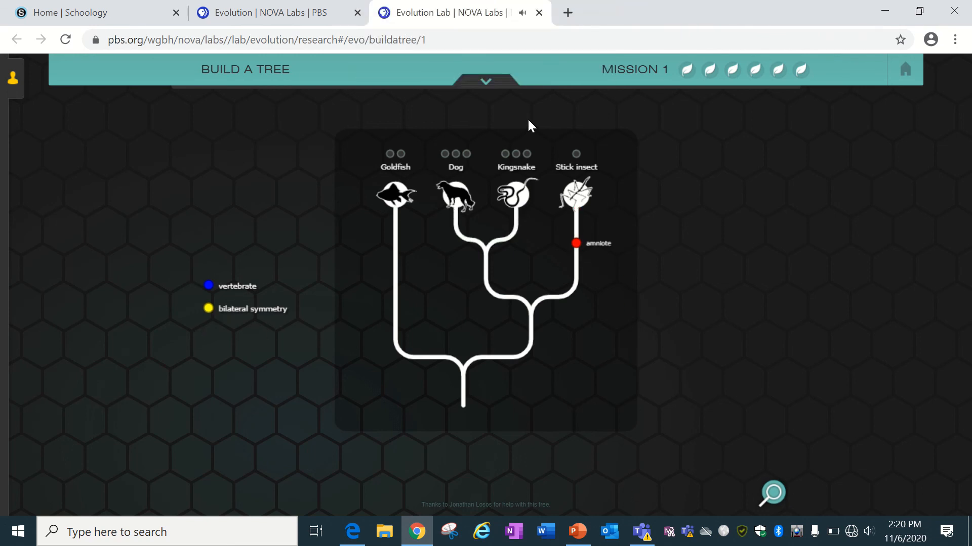
pyautogui.click(572, 16)
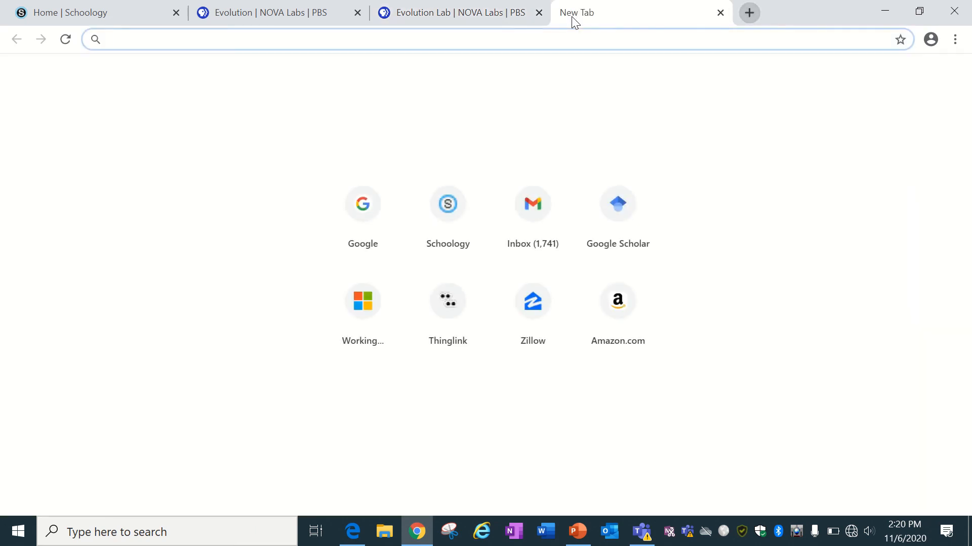
# Google 'bilateral symmetry' and open the corrected-spelling results showing its dictionary definition.
pyautogui.write('bil')
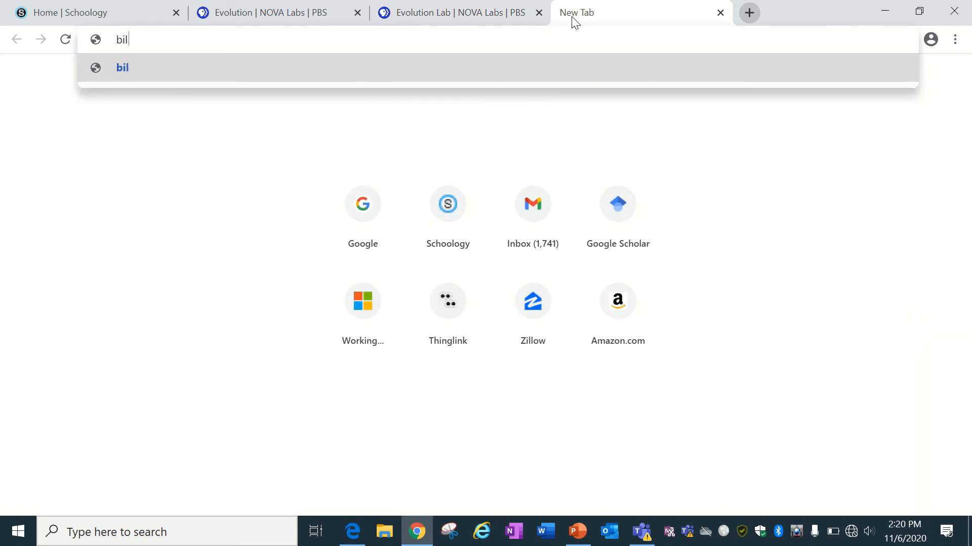
pyautogui.write('ateral symmetery')
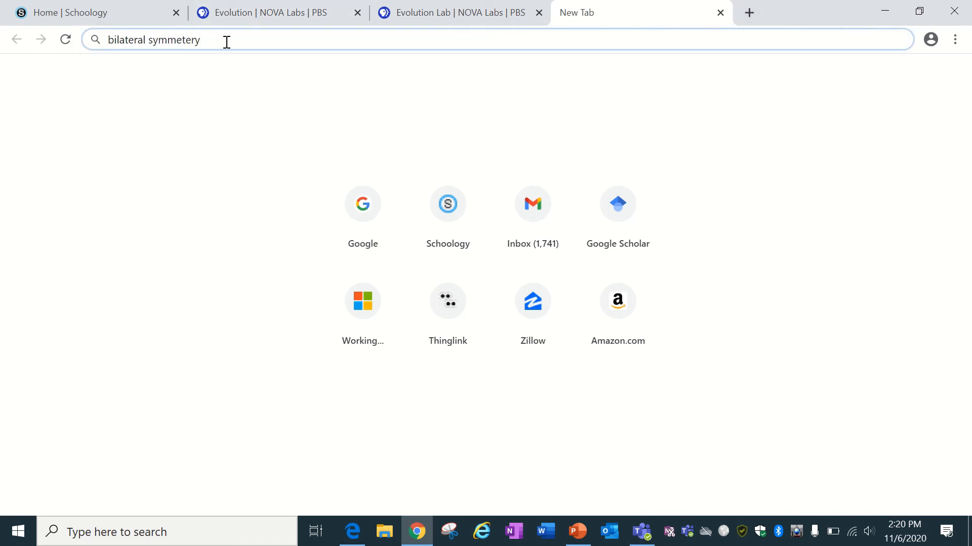
pyautogui.moveTo(225, 41); pyautogui.dragTo(108, 41)
pyautogui.hotkey('ctrl', 'c')
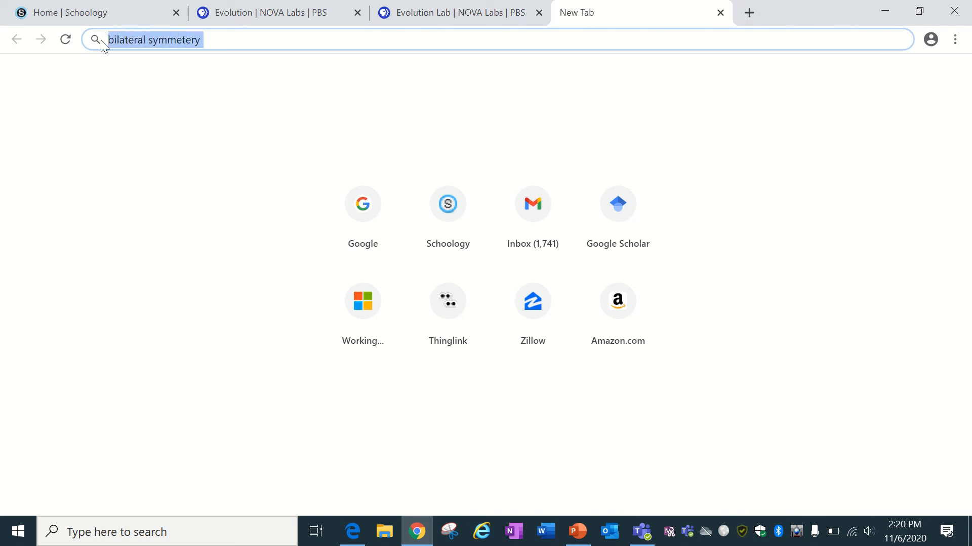
pyautogui.click(375, 194)
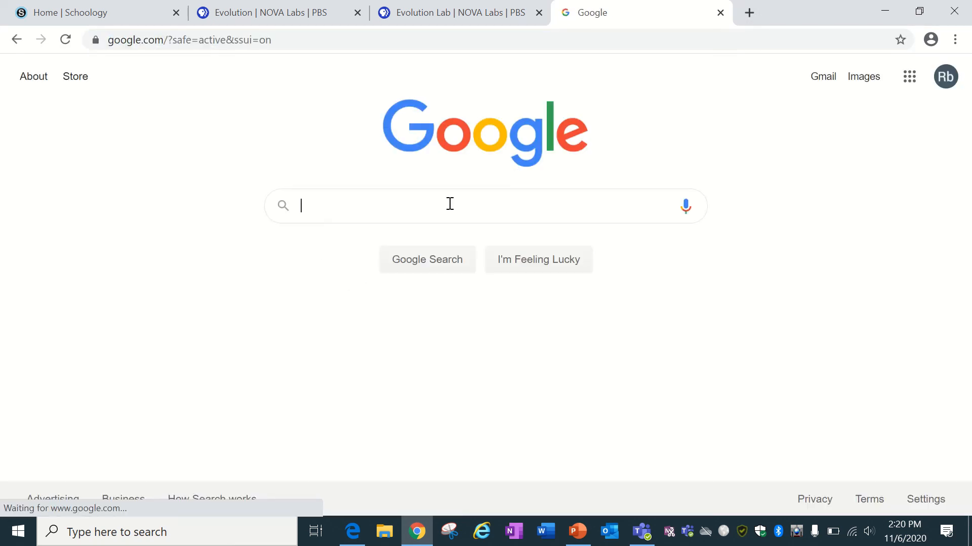
pyautogui.hotkey('ctrl', 'v')
pyautogui.press('Return')
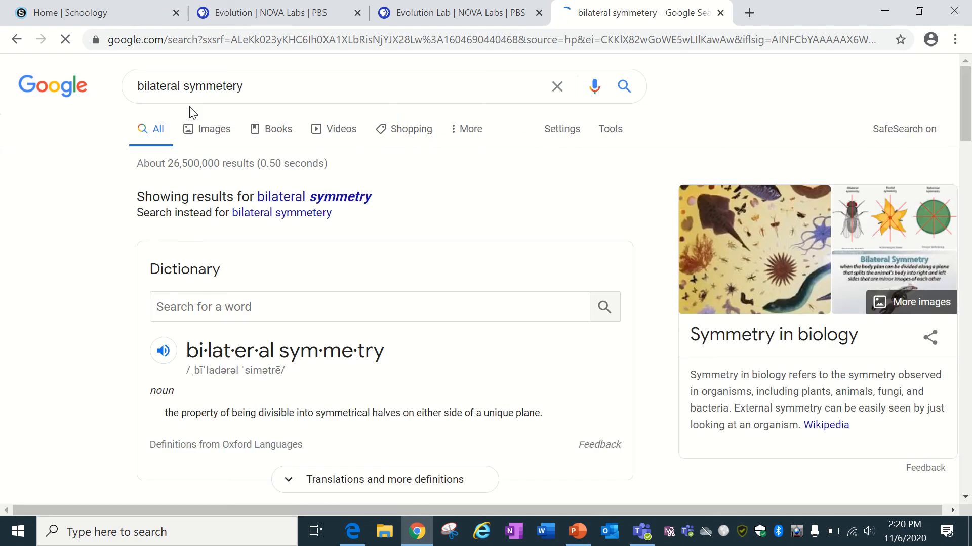
pyautogui.click(336, 196)
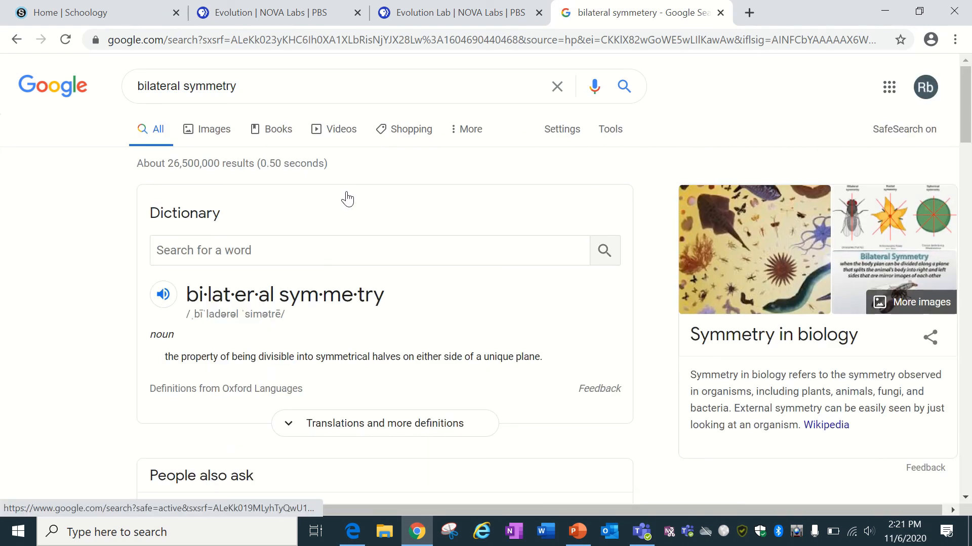